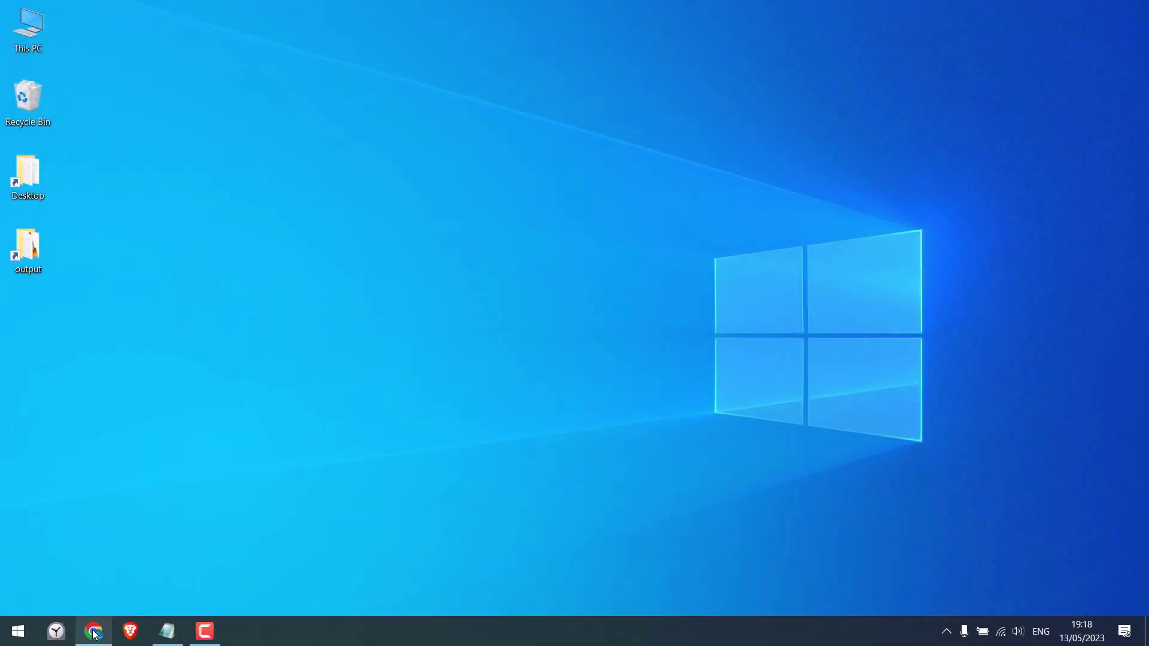
- Restore the Chrome window showing the demo site's WordPress admin Dashboard
click(93, 630)
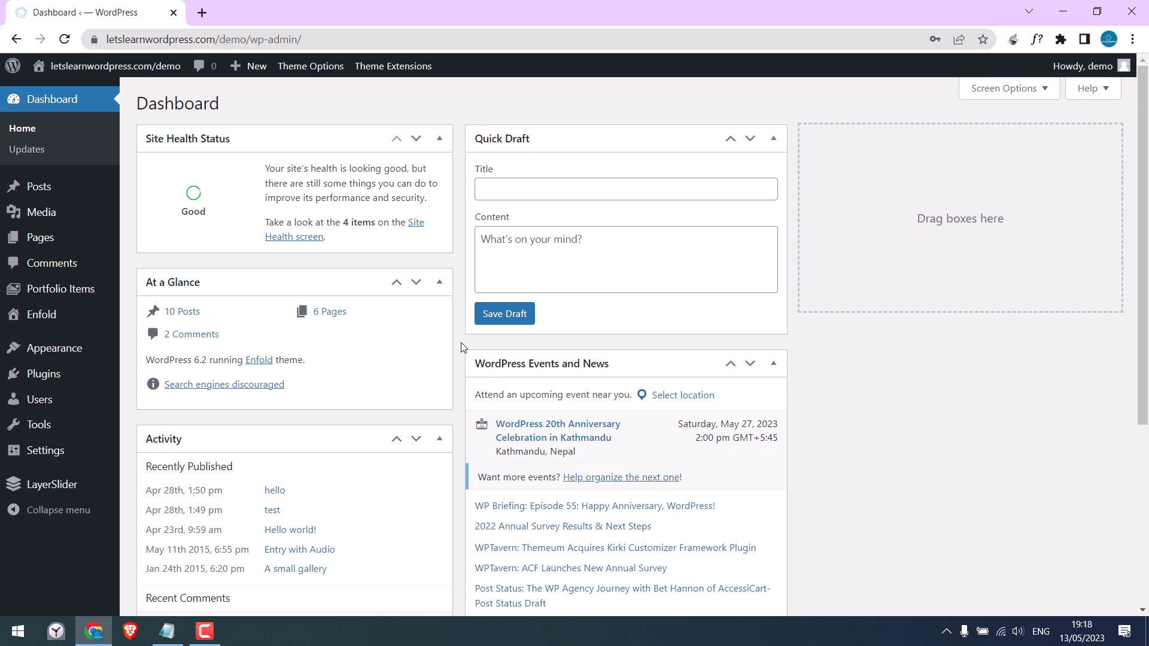
- Search Add New Plugins for 'file manager', then install and activate WP File Manager
mouse_move(90, 377)
click(159, 398)
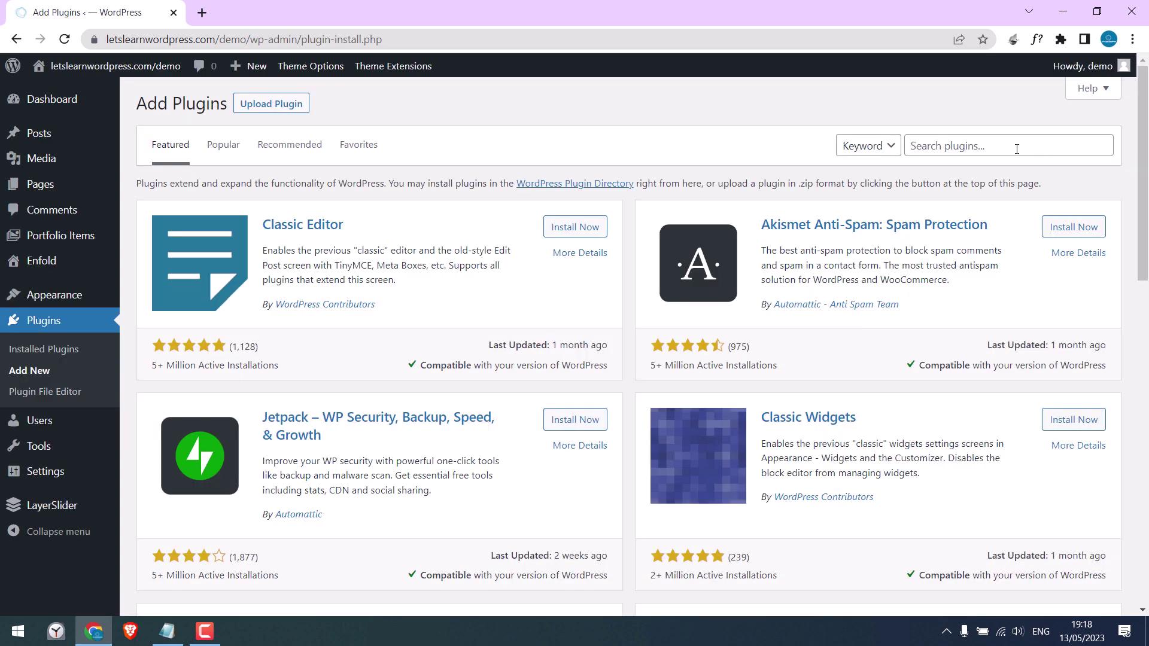
click(1015, 145)
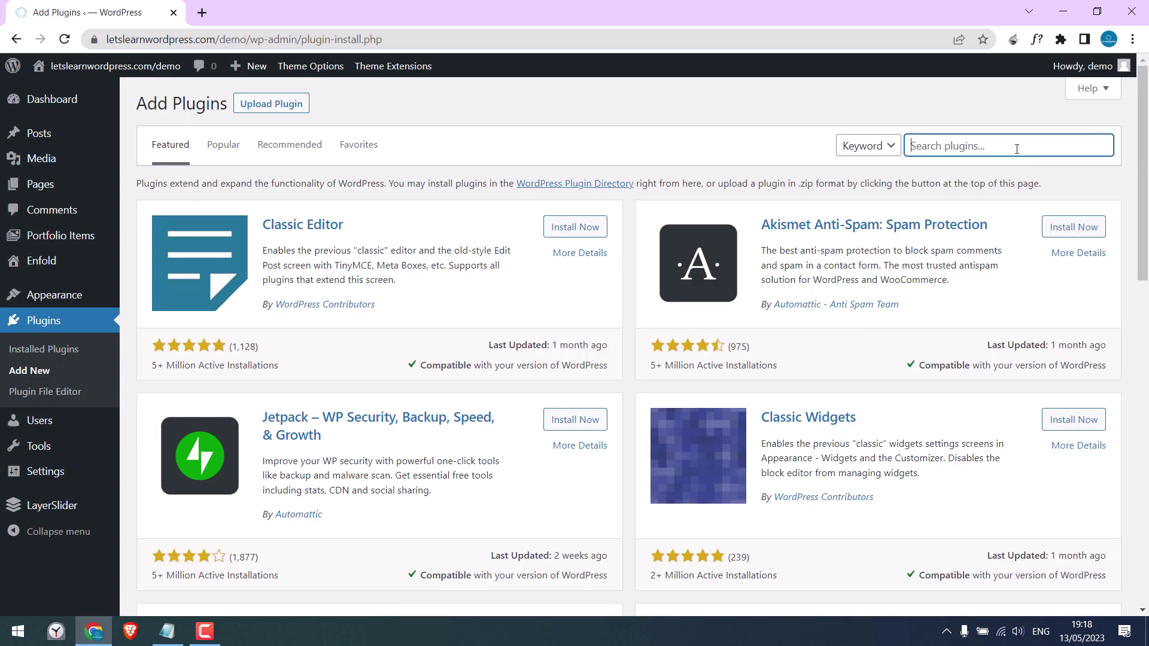
text(file manager)
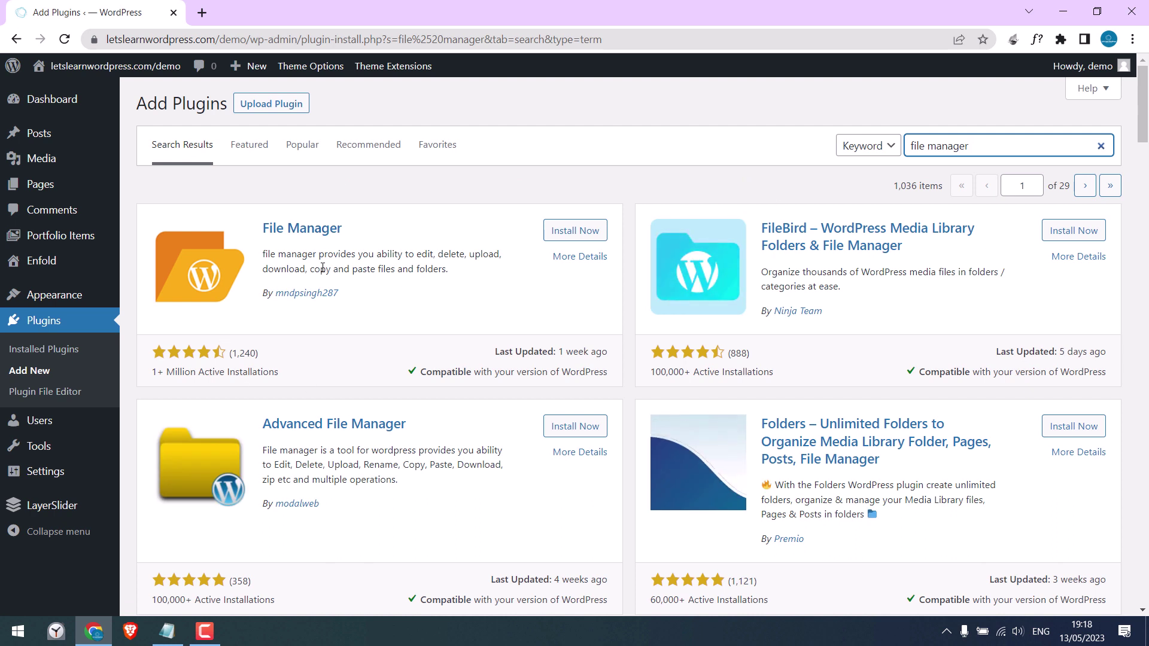
click(570, 232)
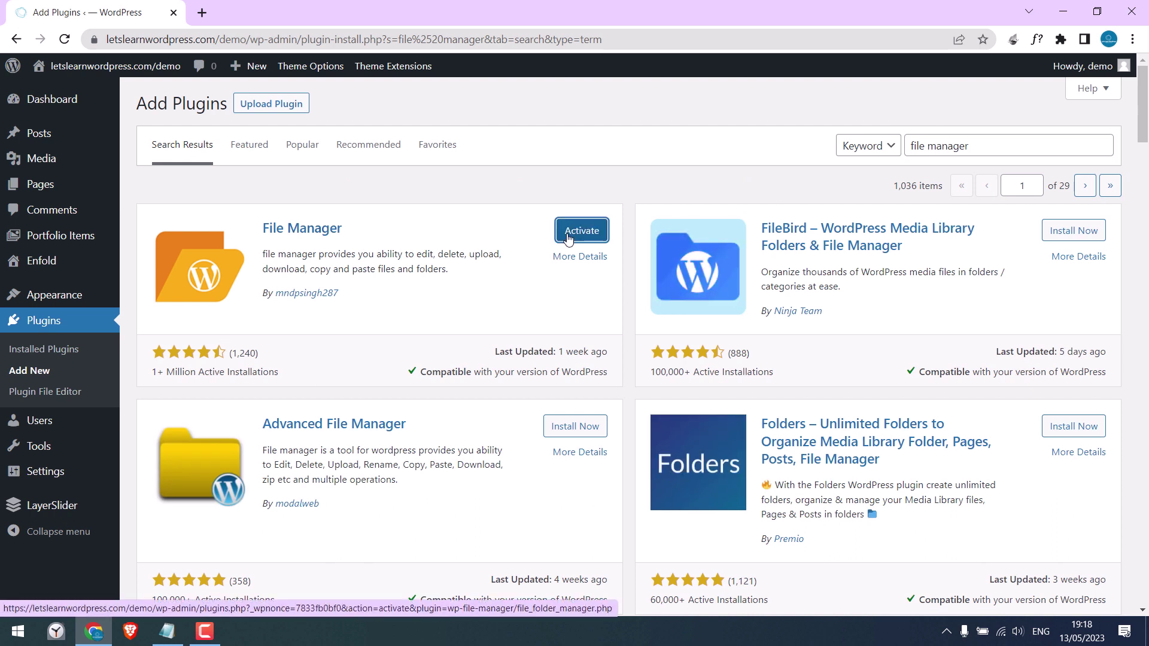
click(573, 234)
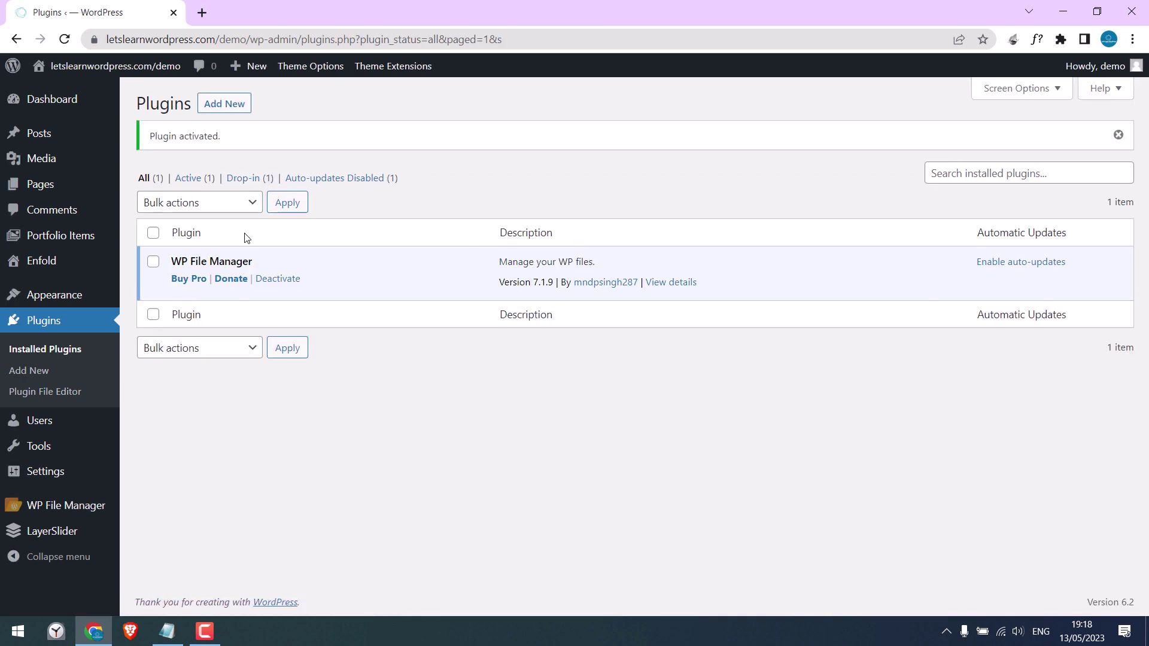
- Create an empty text file named .htpasswd in the site root via WP File Manager
click(67, 505)
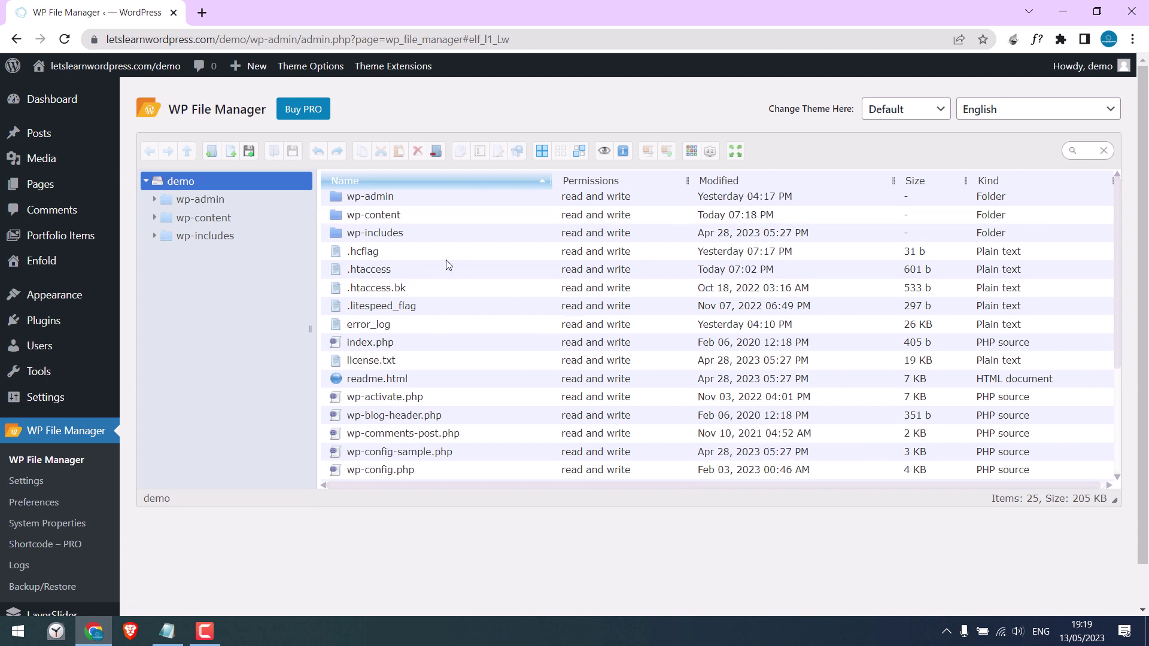
click(230, 154)
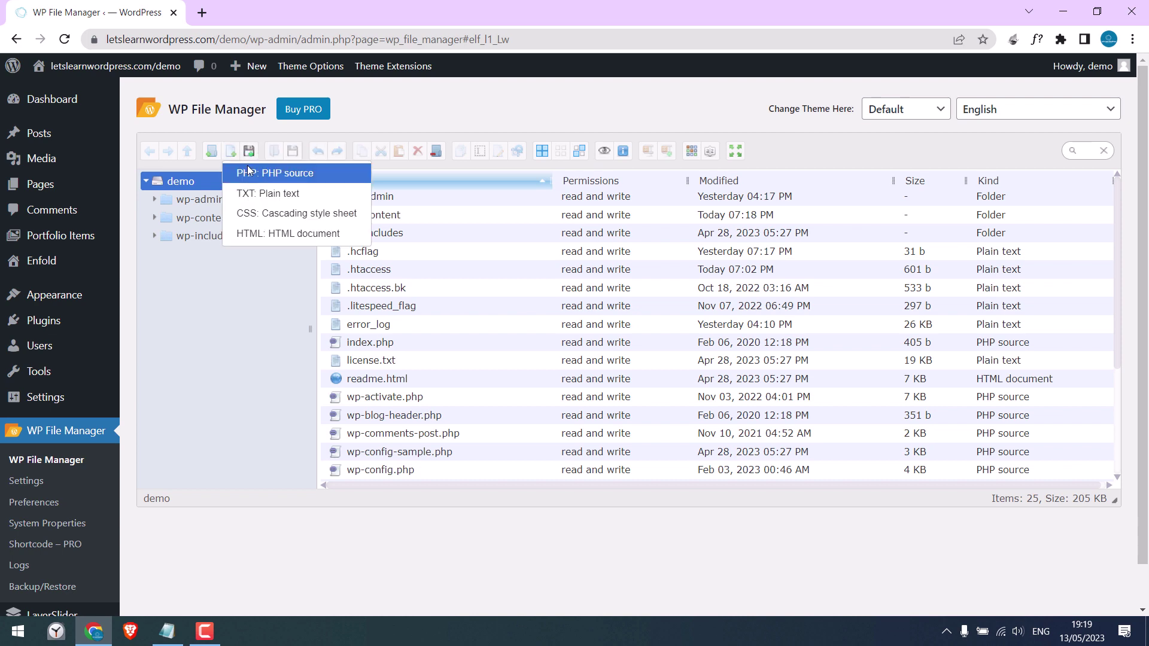
click(277, 194)
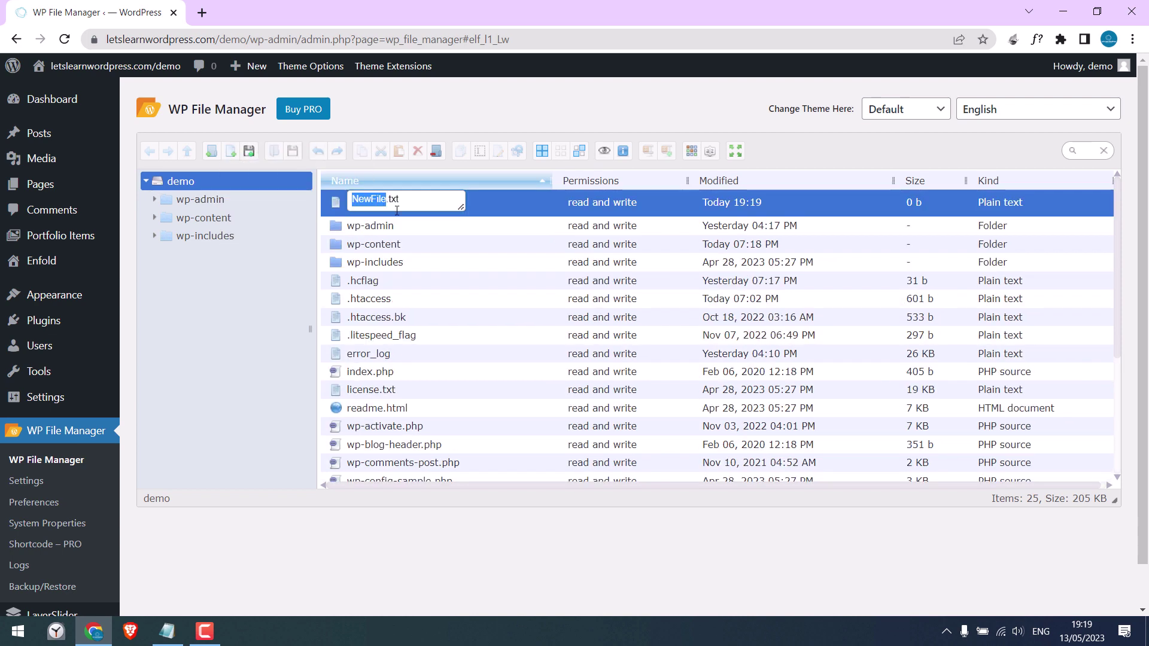
text(.h)
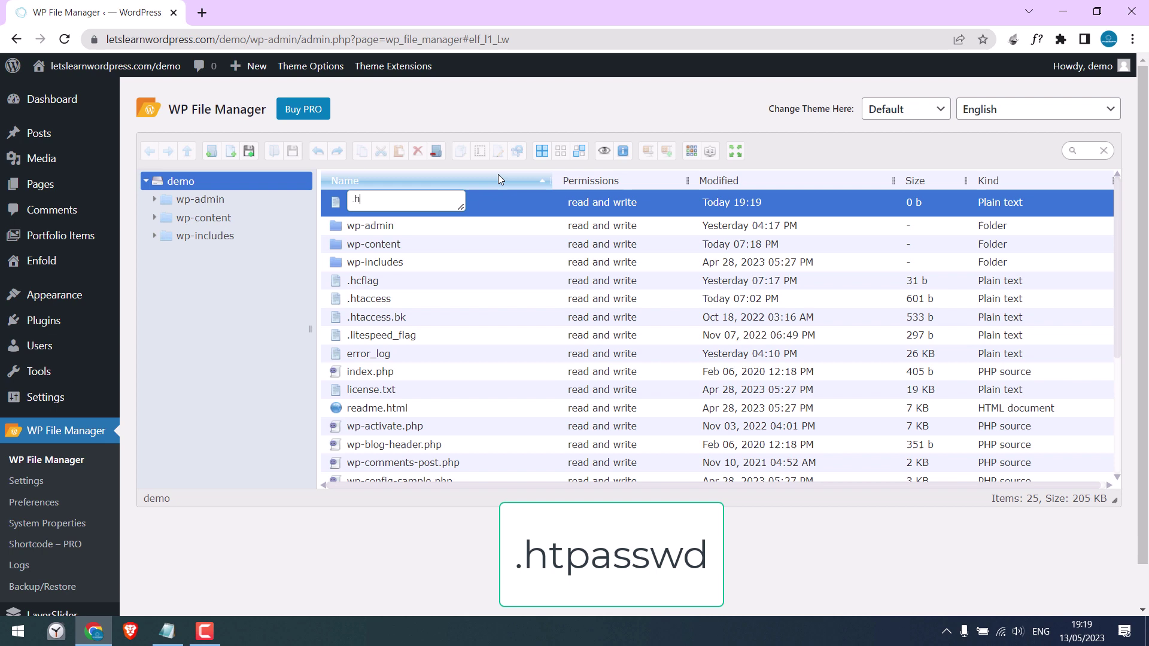
text(tpasswd)
key(Return)
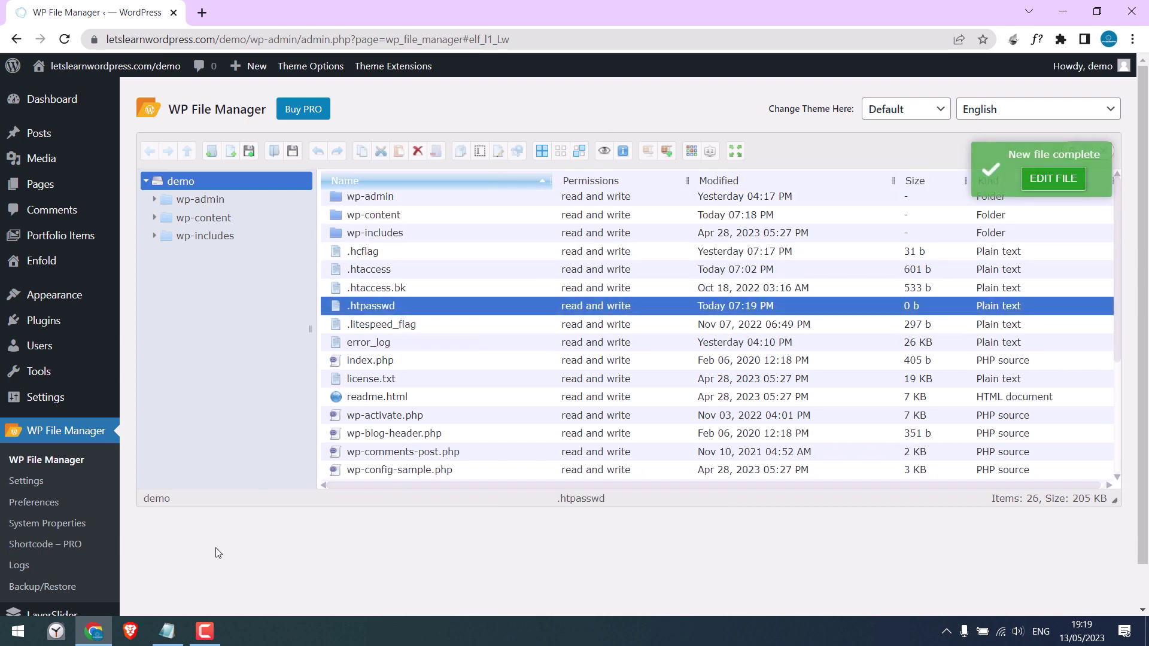
- Copy the htpasswd generator web address from the Notepad notes into a new browser tab
click(167, 632)
drag(224, 238, 537, 239)
right_click(492, 239)
click(523, 280)
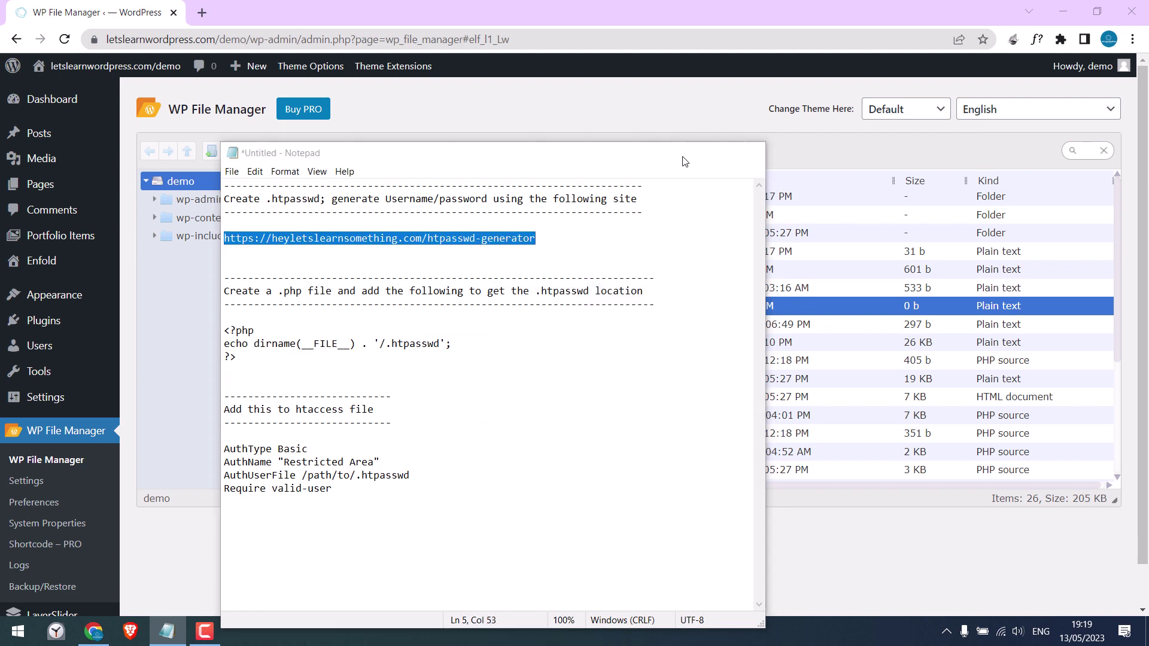
click(677, 153)
click(202, 13)
- Load the pasted HTPasswd Generator address and generate an .htpasswd line for username test
right_click(208, 38)
click(268, 156)
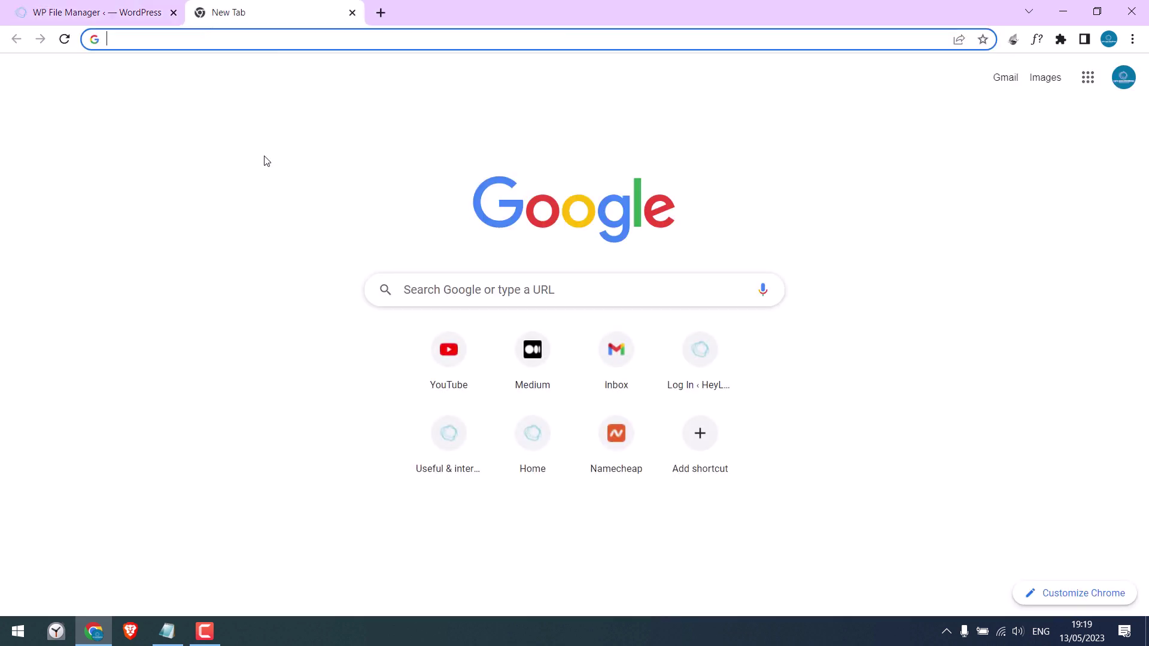
click(160, 278)
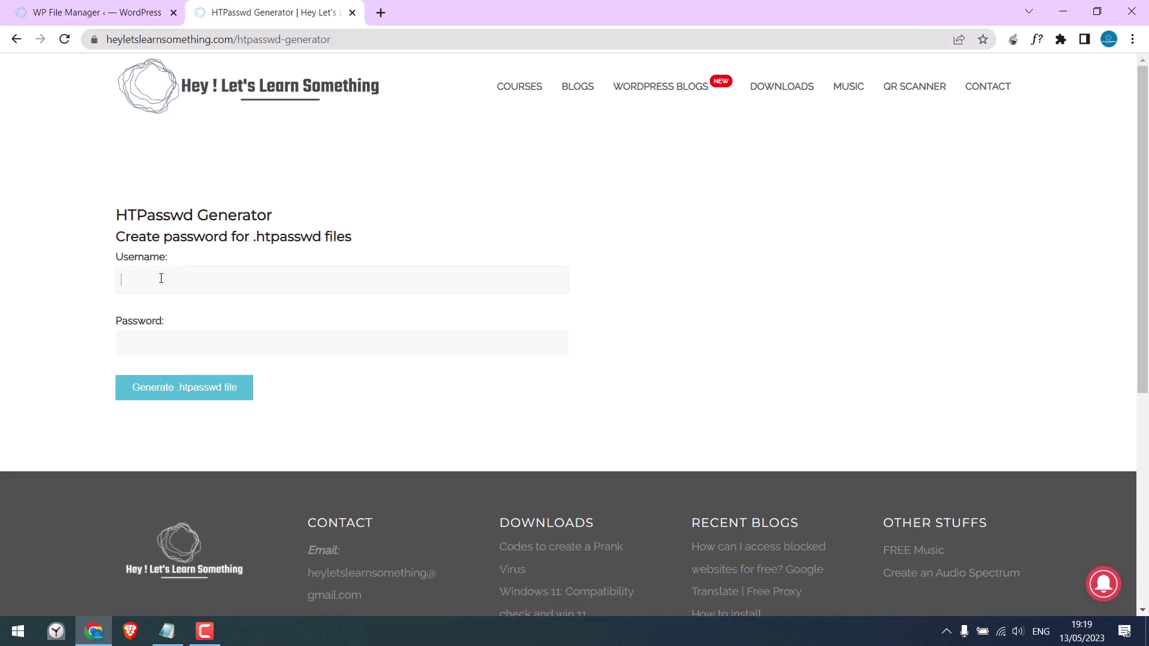
text(test)
key(Tab)
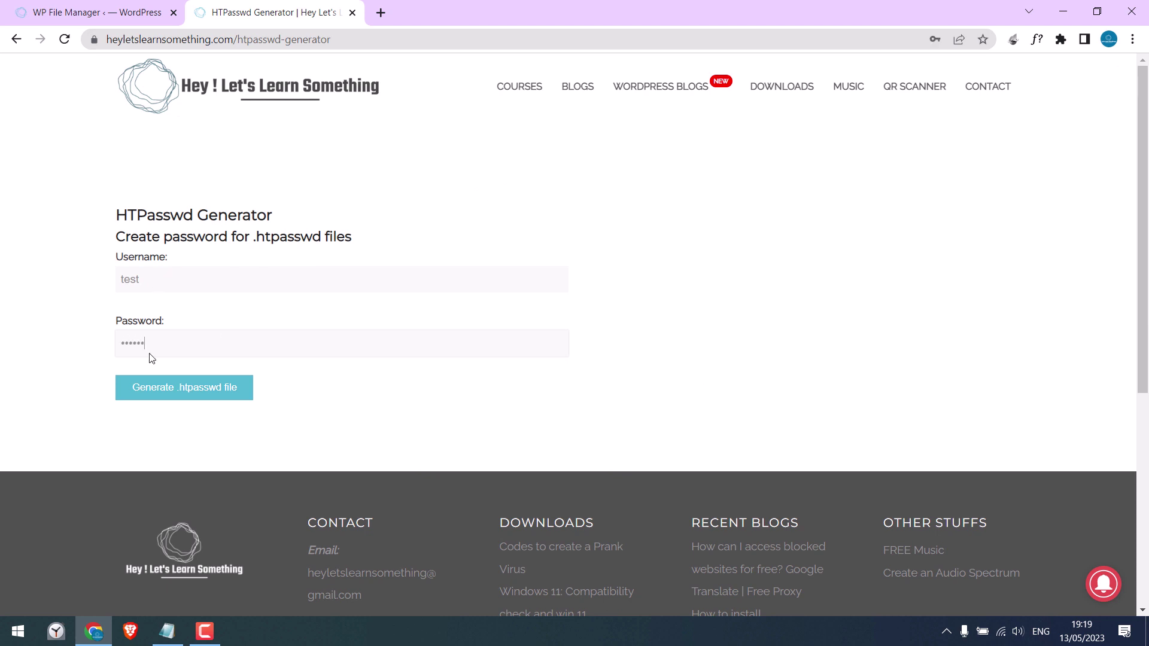
click(197, 393)
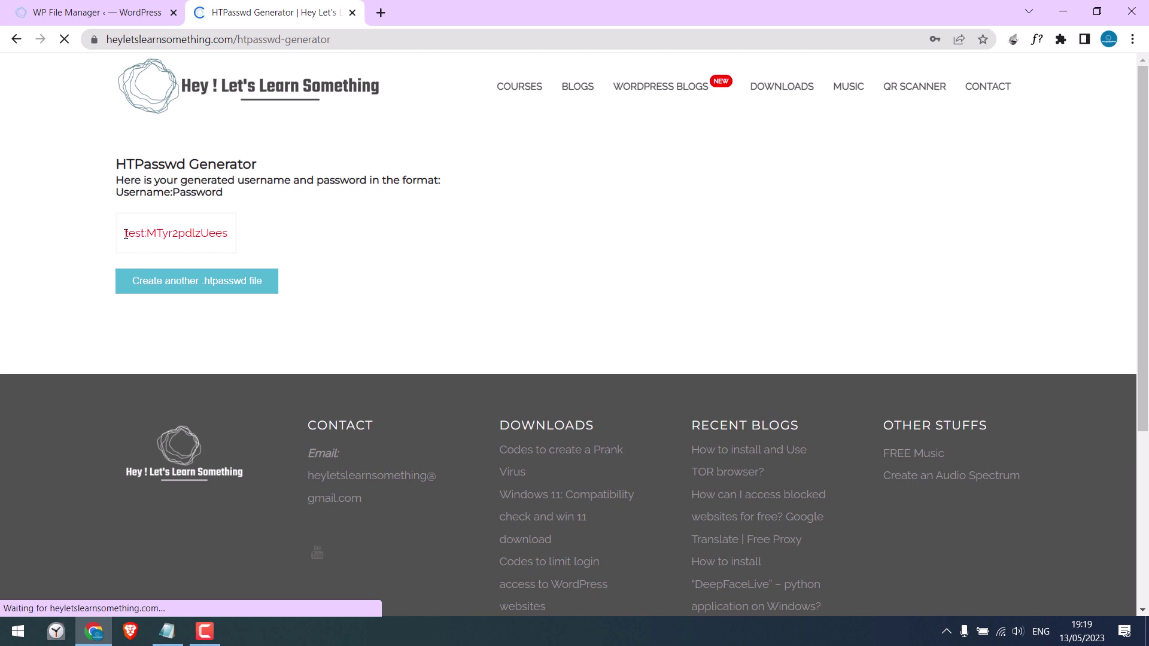
- Copy the generated credential line and return to the WP File Manager tab
drag(125, 234, 236, 237)
right_click(230, 235)
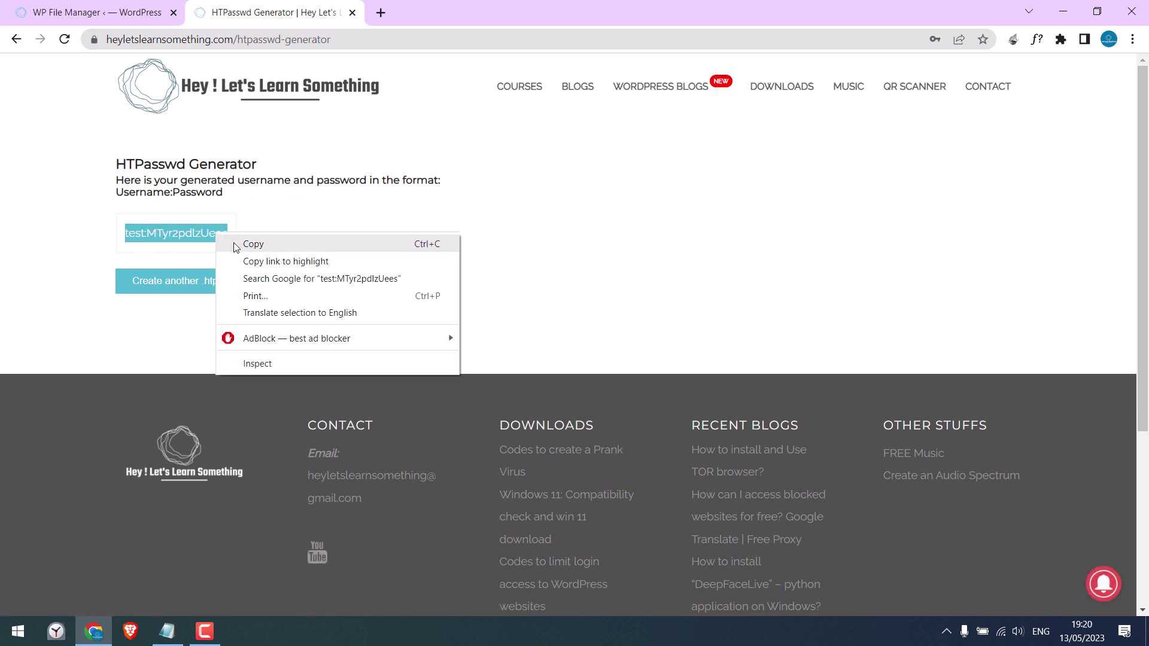
click(239, 244)
click(123, 7)
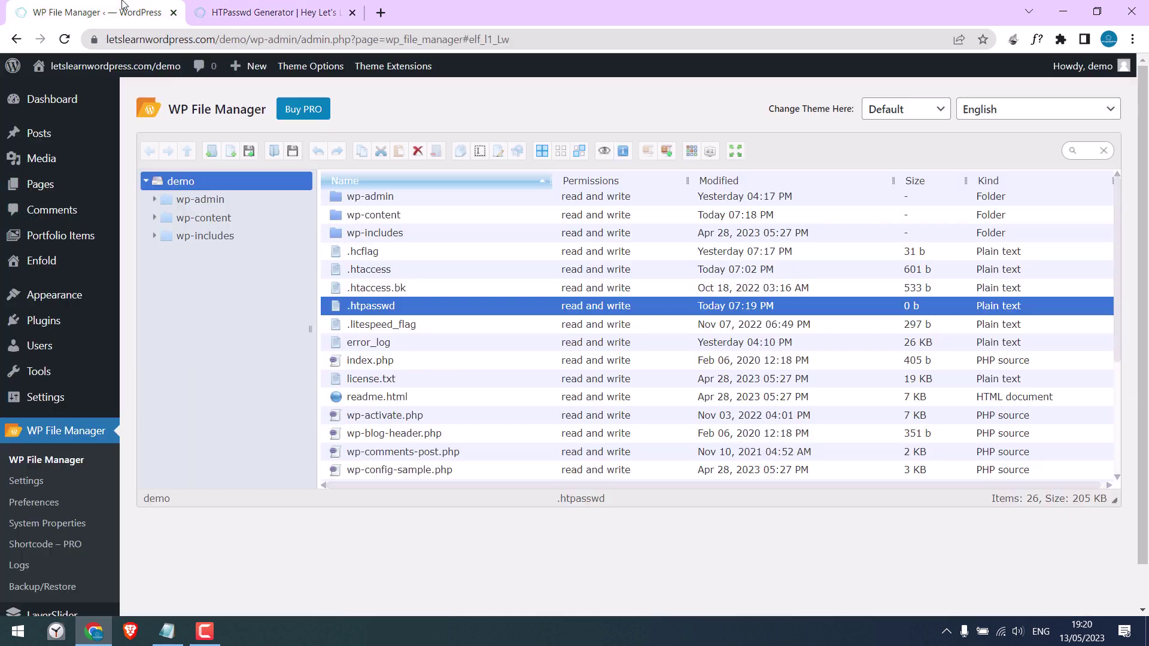
- Paste the credential line into .htpasswd in the Code Editor, save it, and close the editor
right_click(367, 307)
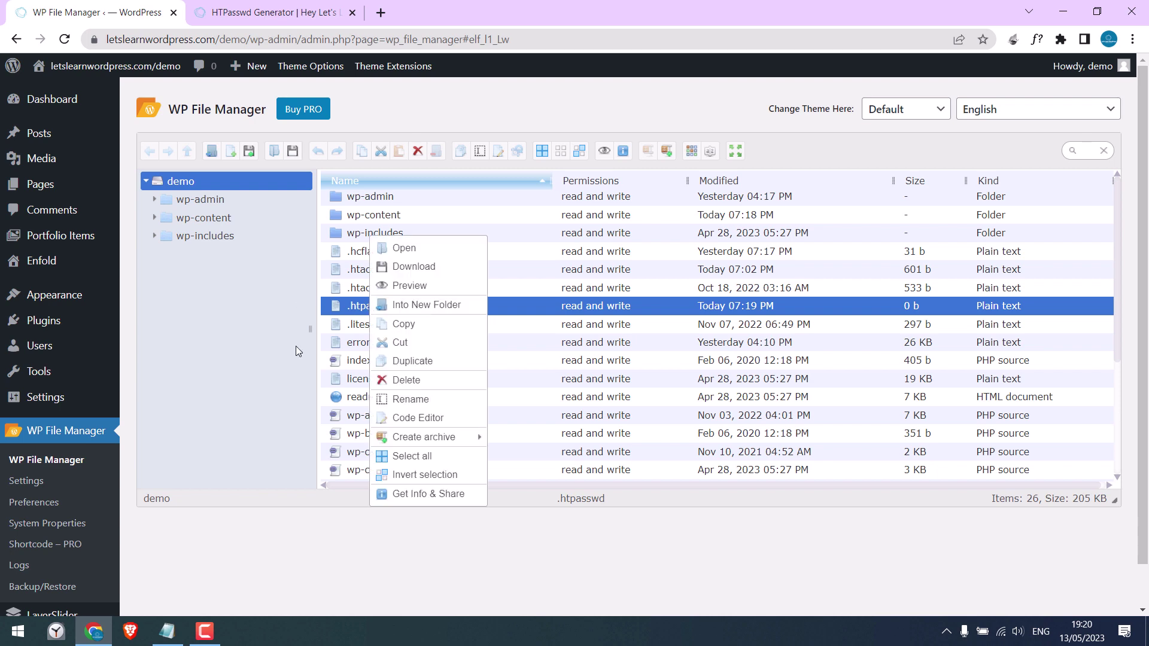
click(417, 417)
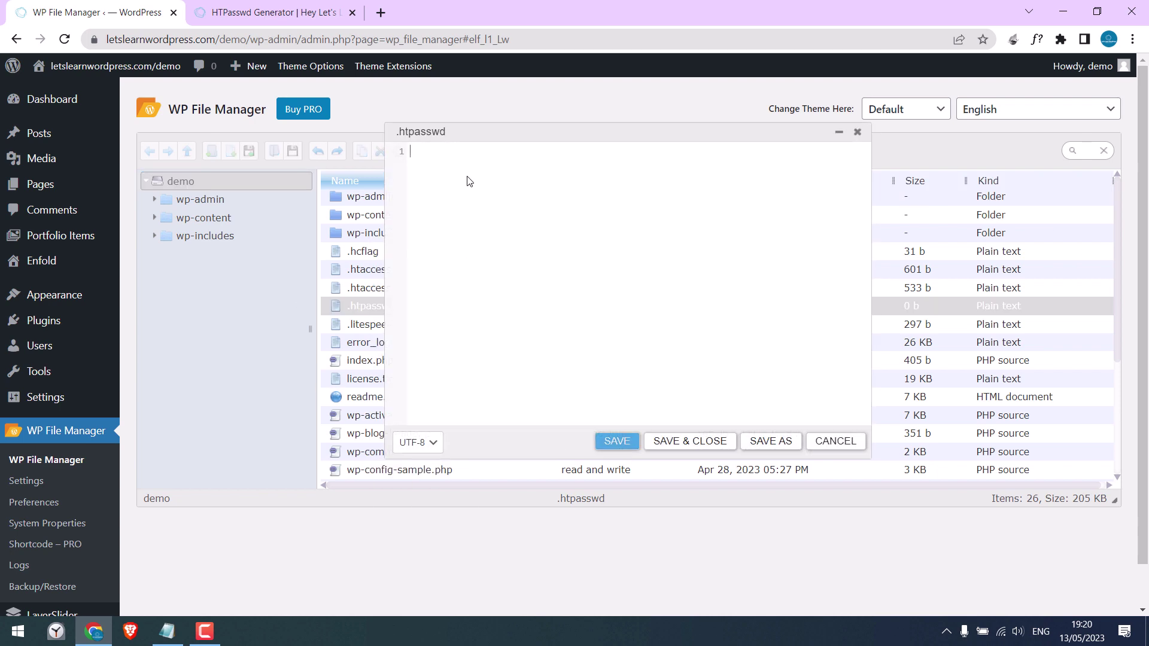
key(ctrl+v)
click(616, 441)
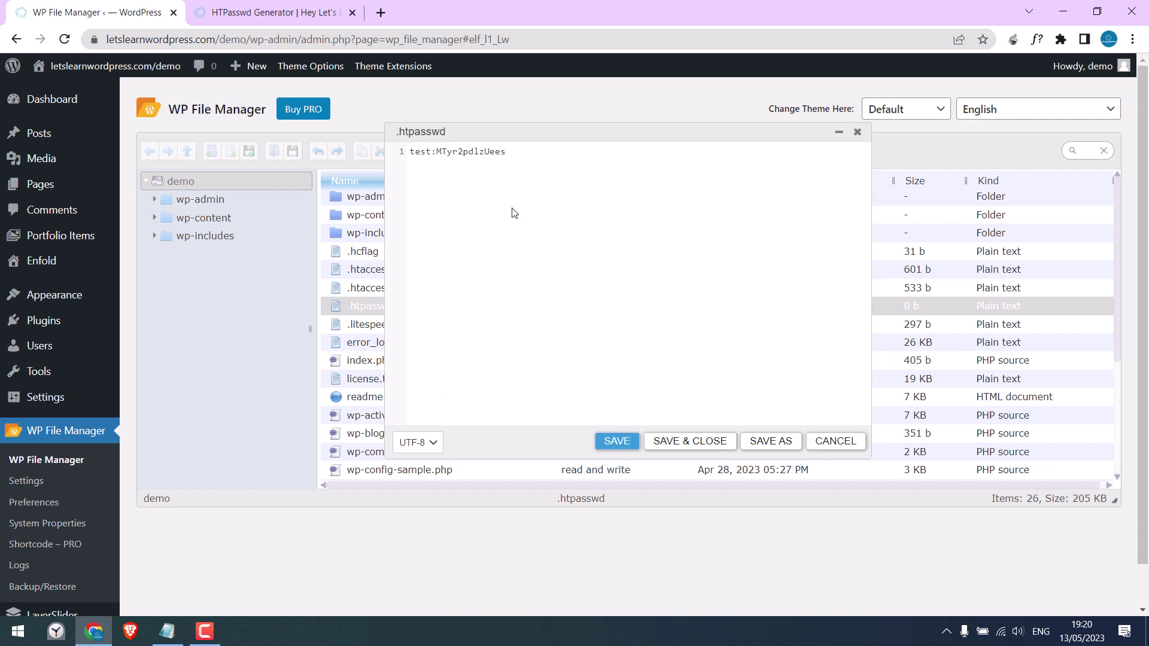
click(857, 132)
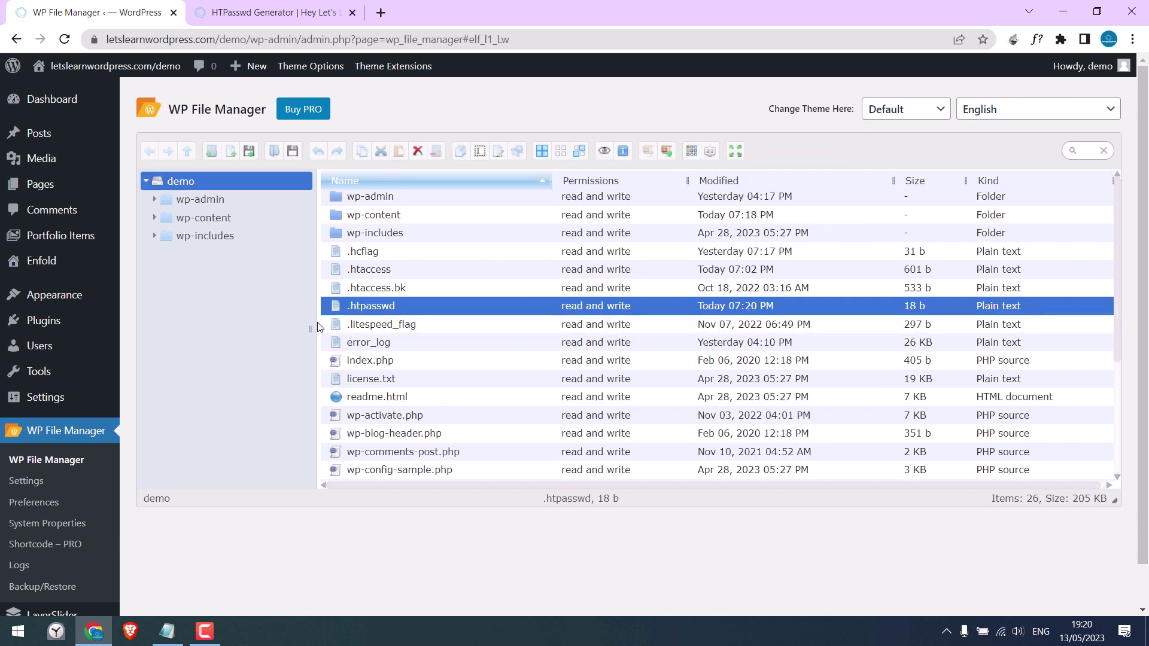
- Create a new PHP file named test.php and open it in the Code Editor
click(230, 152)
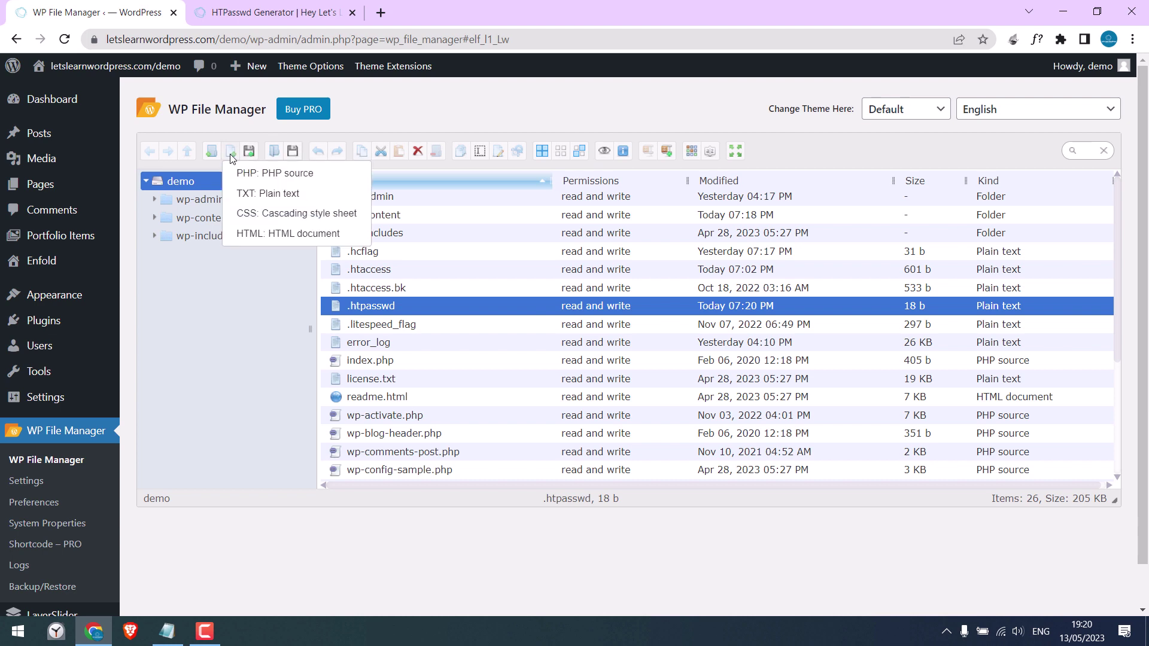
click(264, 173)
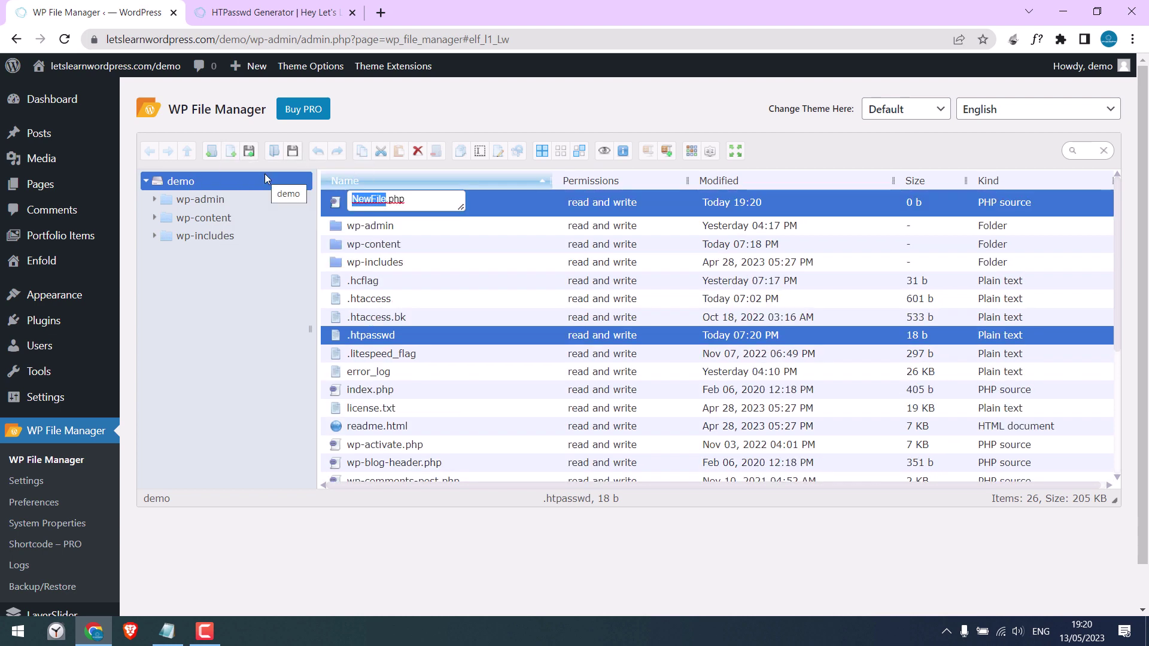
text(test)
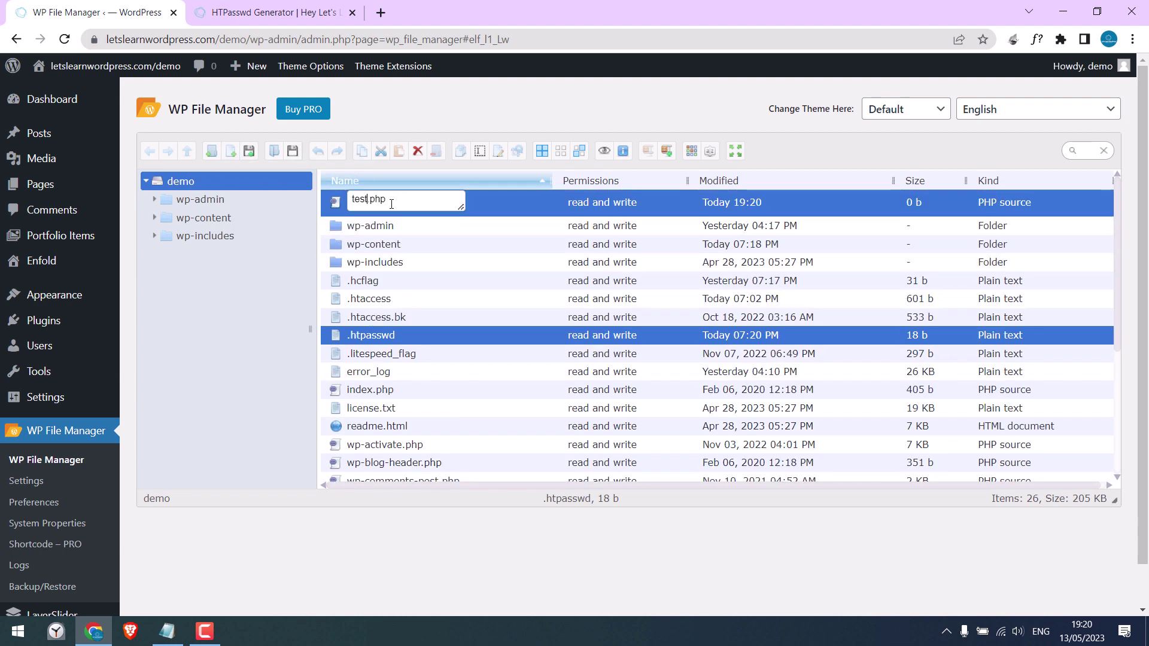
key(Return)
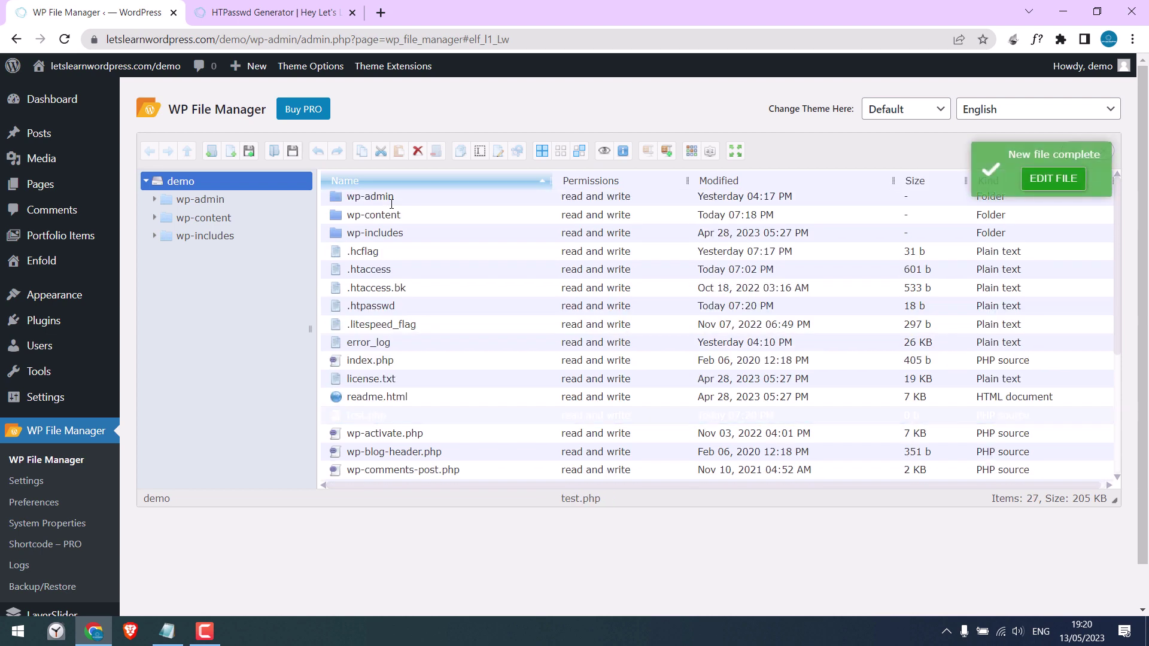
right_click(368, 415)
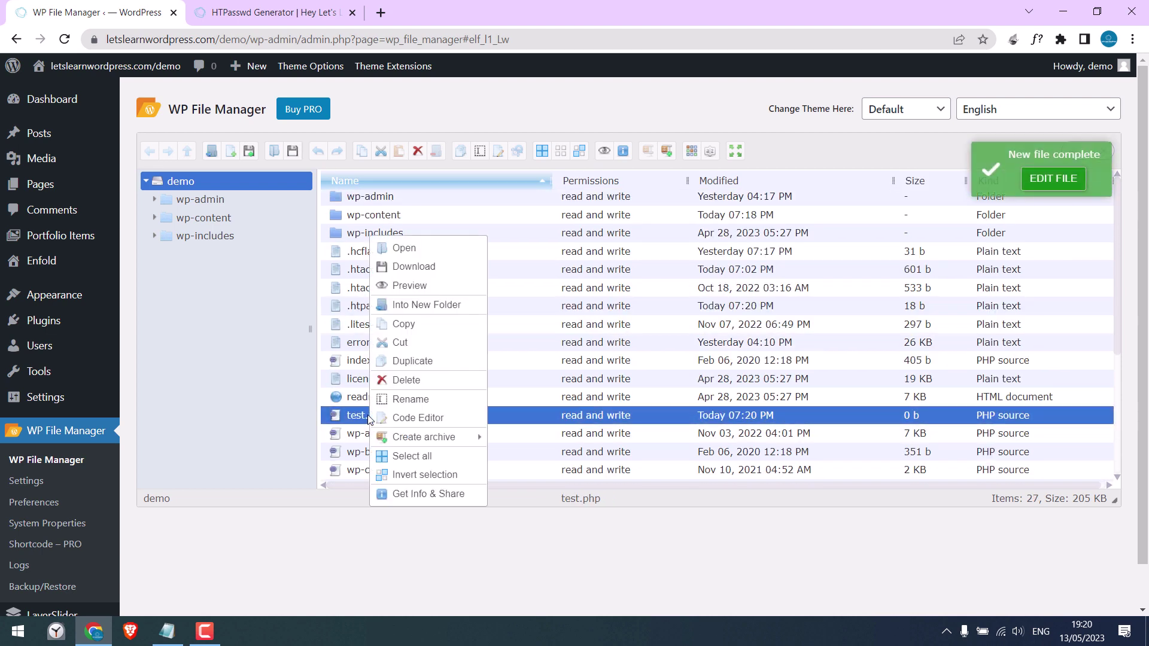
mouse_move(417, 441)
click(417, 417)
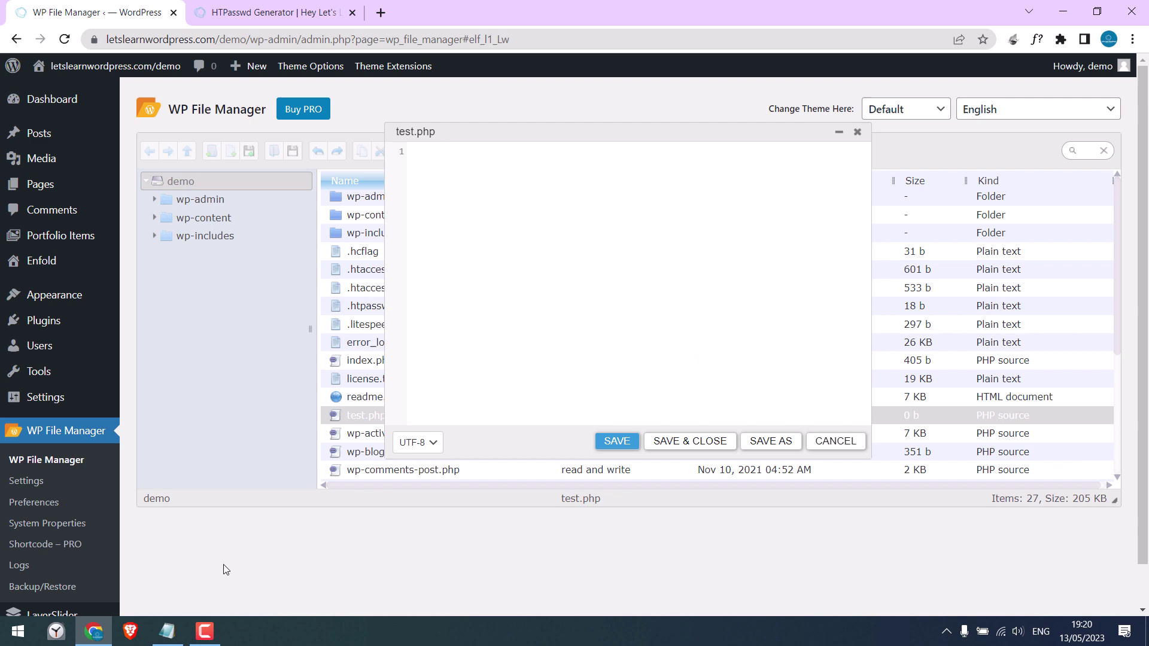
- Copy the three PHP lines from the Notepad notes and return to the editor
click(170, 642)
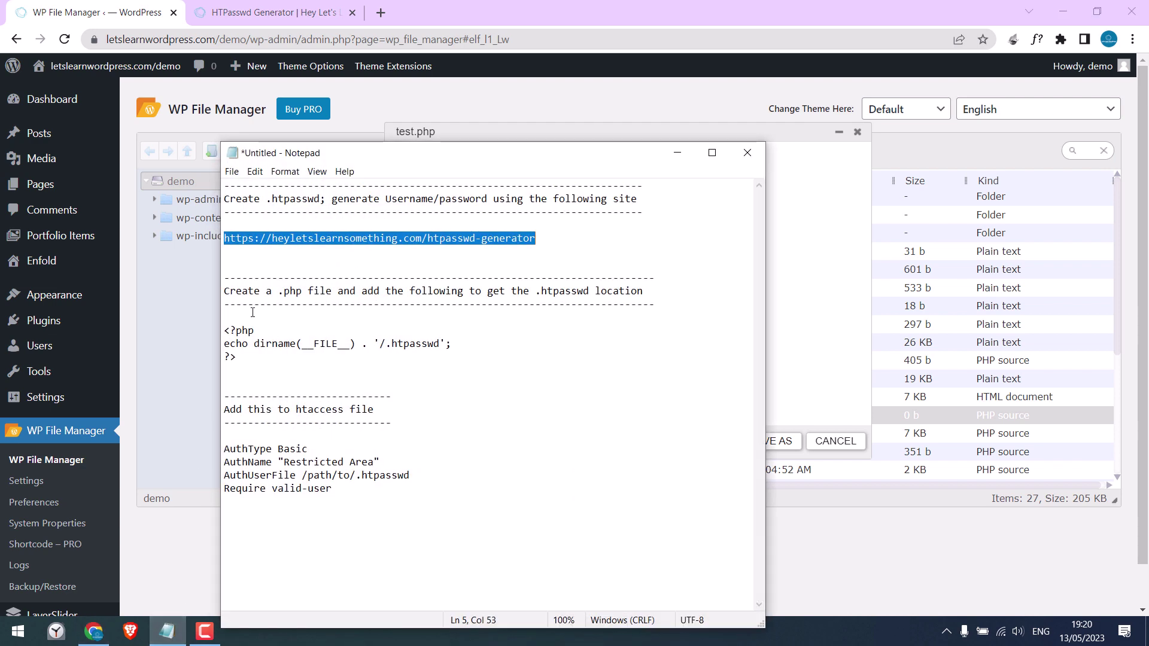
drag(238, 357, 224, 330)
right_click(224, 330)
click(254, 370)
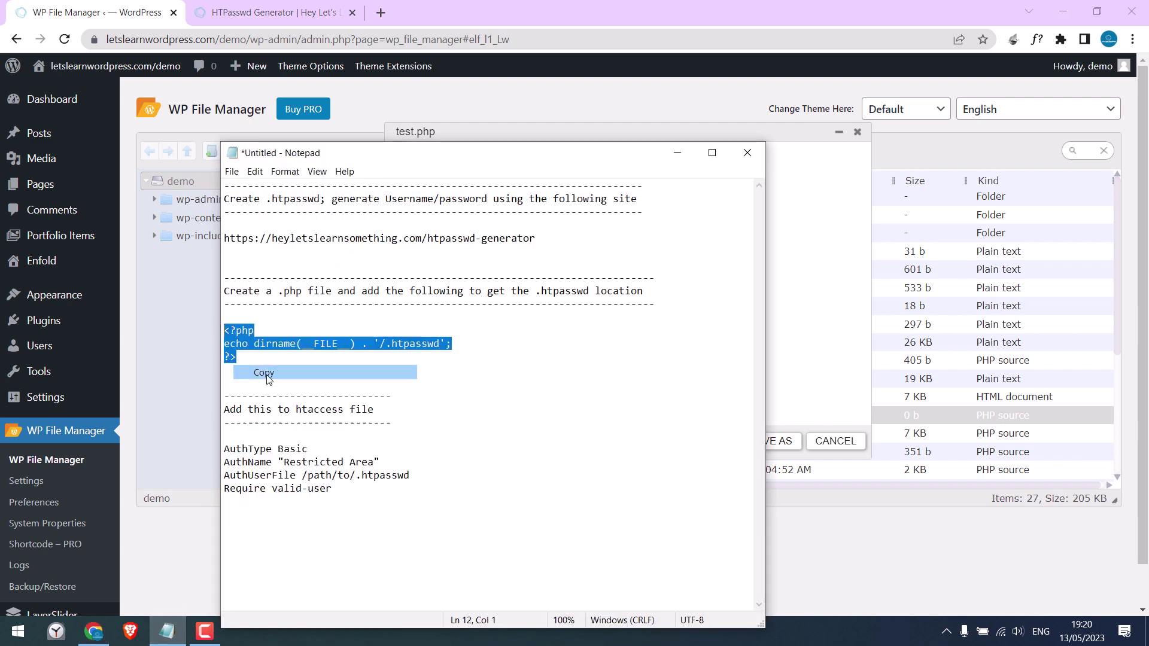
click(676, 154)
- Paste the PHP lines into test.php, save it at 47 b, and close the editor
click(523, 202)
key(ctrl+v)
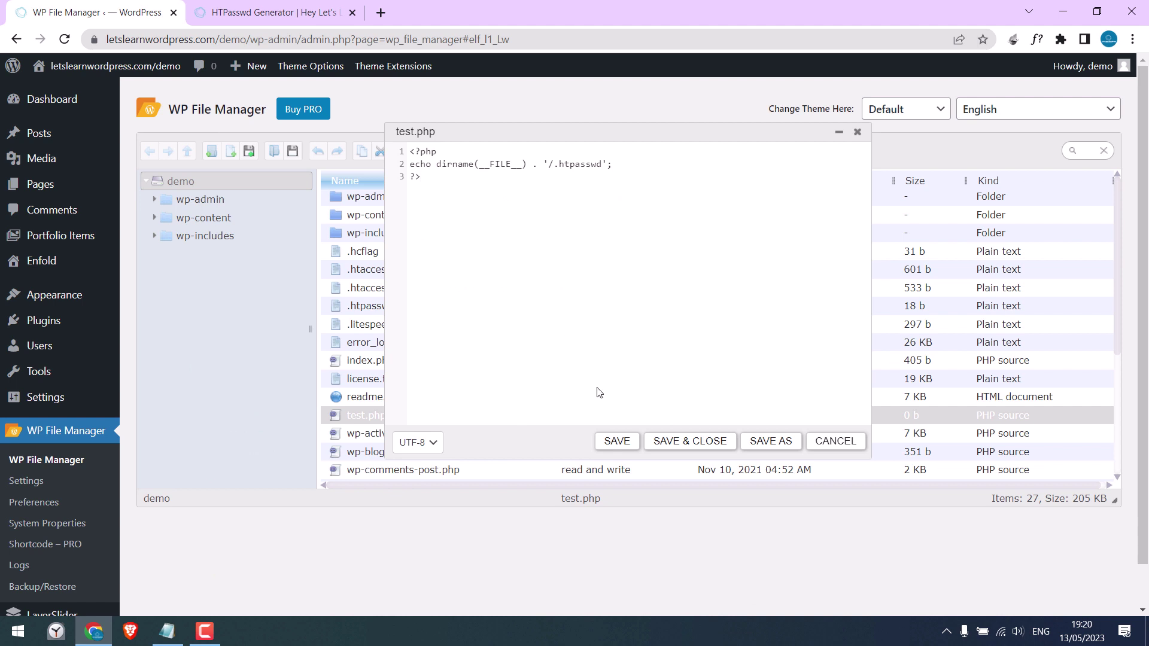
click(616, 441)
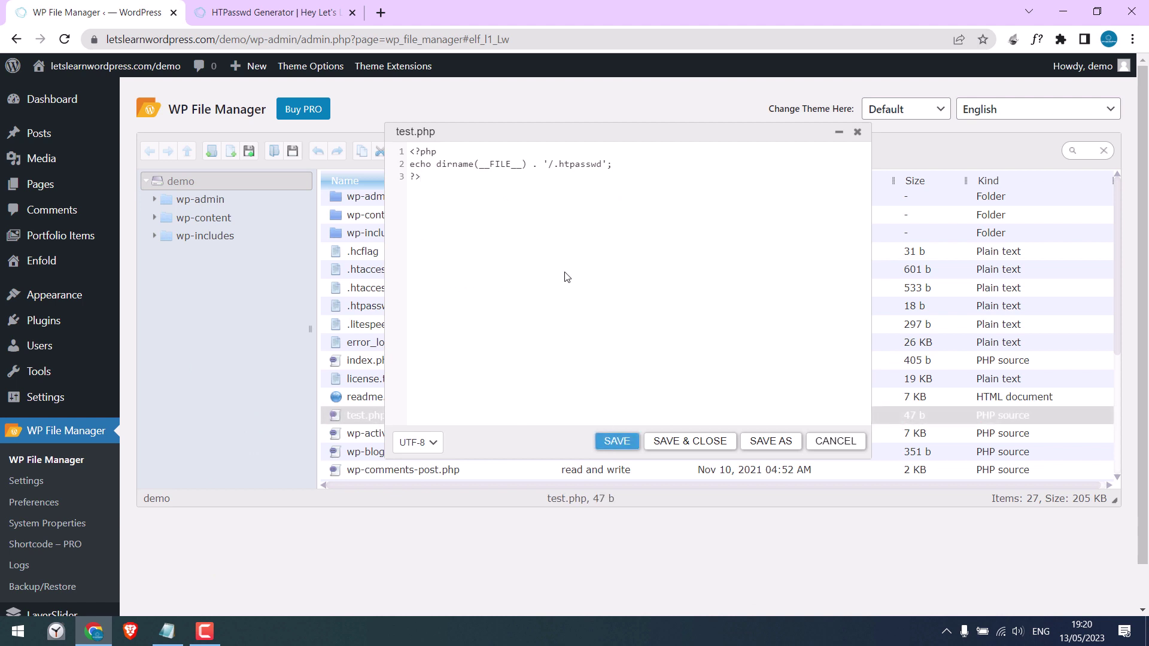
click(856, 131)
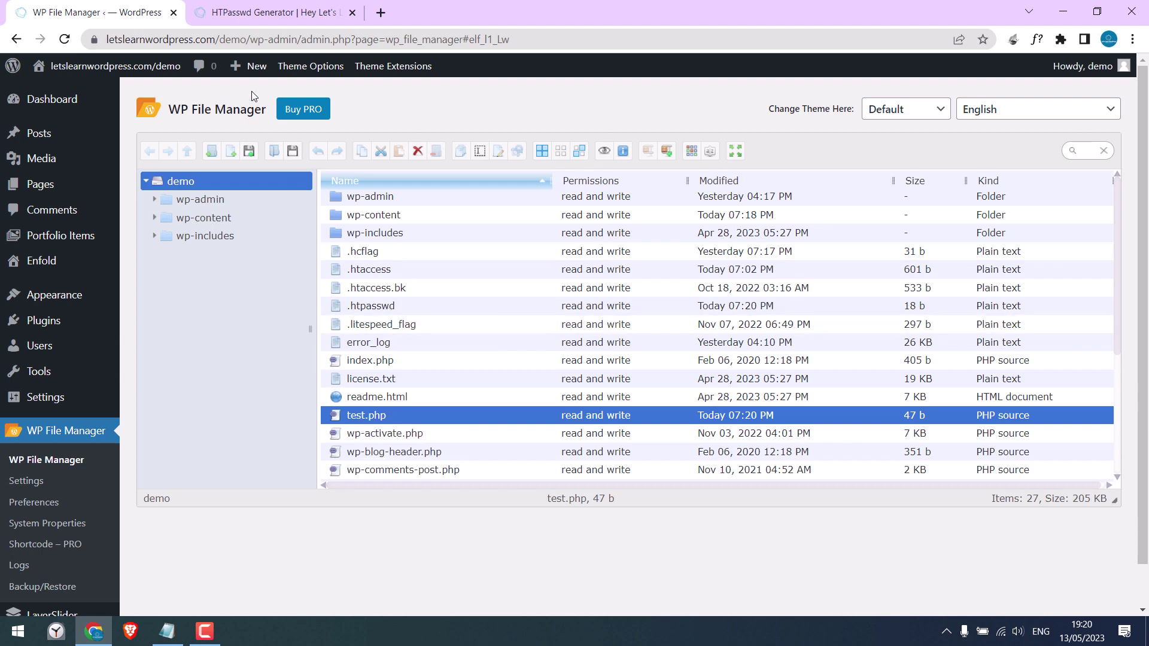
drag(231, 40, 250, 40)
- Close the HTPasswd Generator tab and paste the demo site's base address into a new tab
key(shift+Home)
click(269, 12)
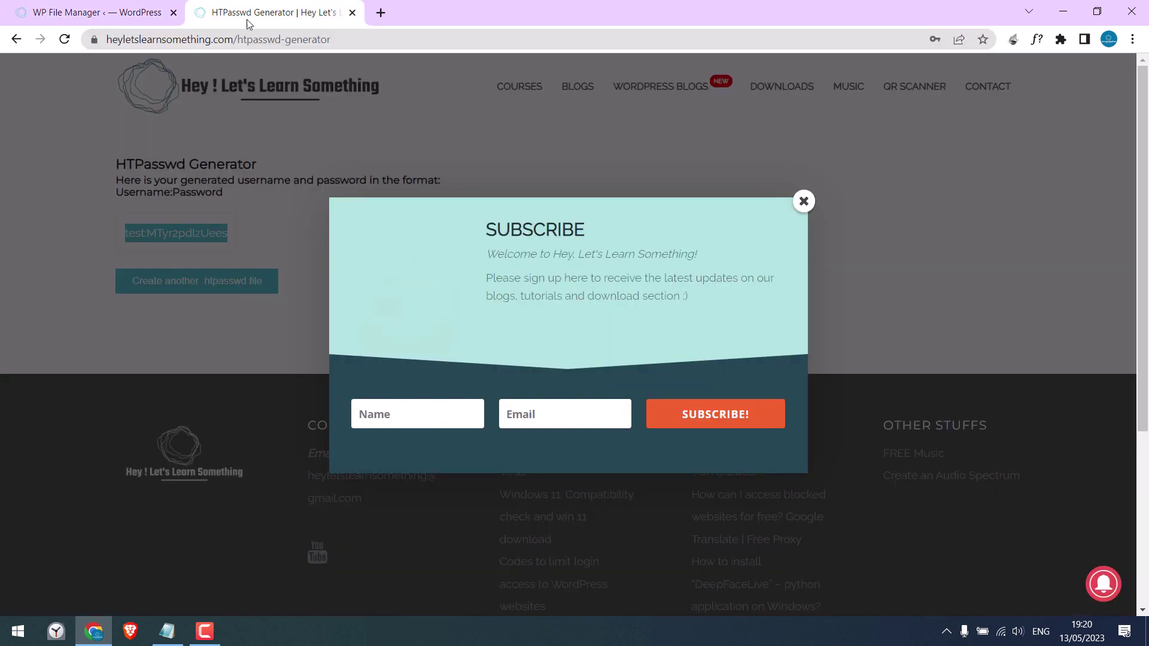
click(351, 12)
click(202, 12)
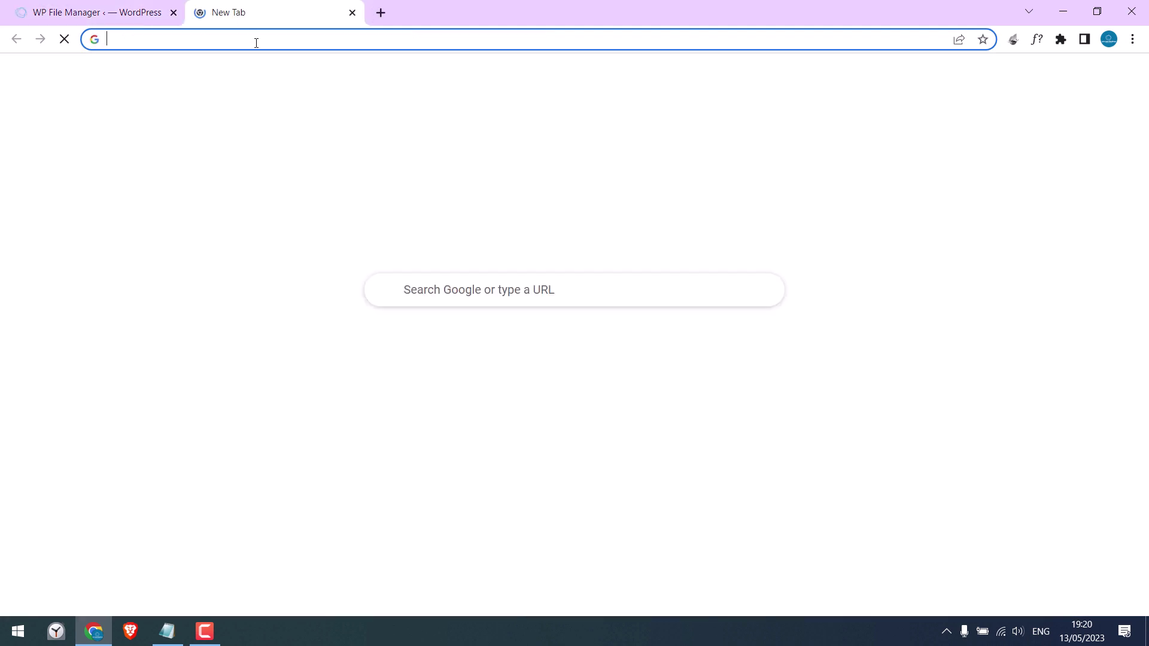
key(ctrl+v)
- Copy the name test.php from File Manager and append it, giving letslearnwordpress.com/demo/test.php
click(96, 13)
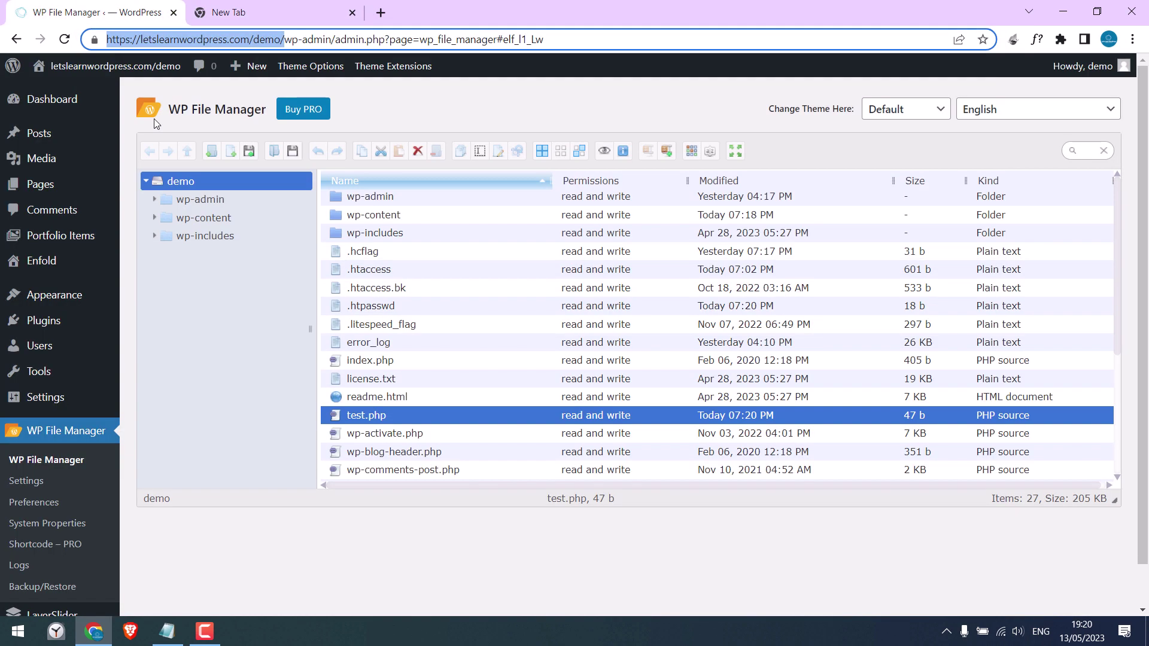
right_click(361, 414)
click(389, 399)
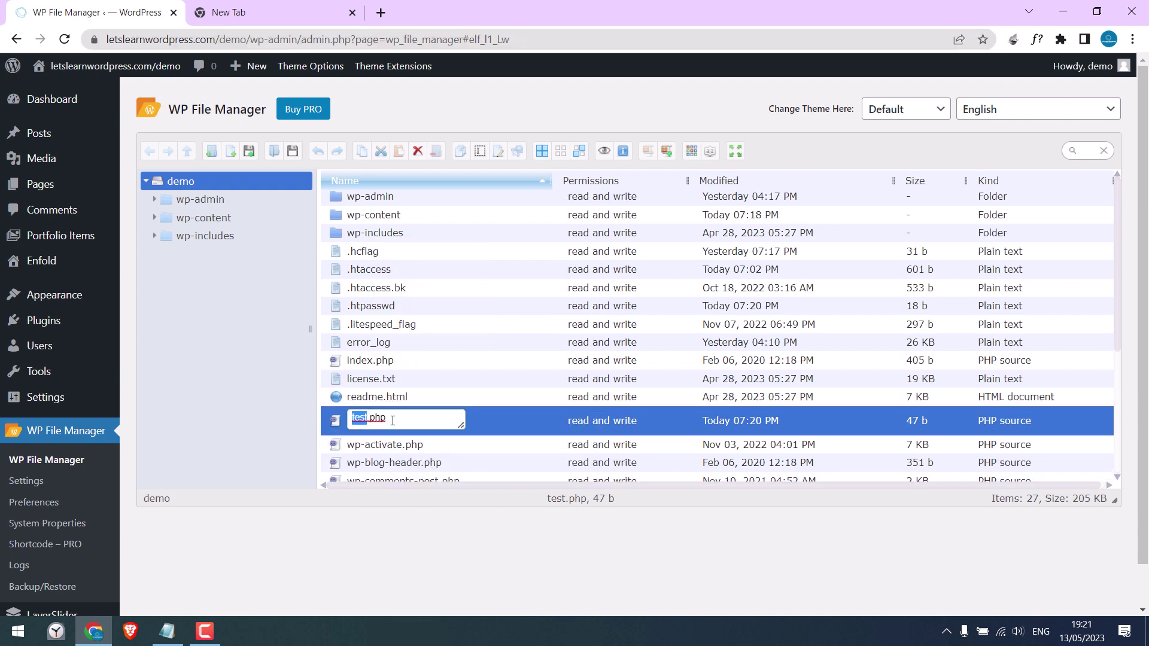
double_click(372, 414)
key(ctrl+c)
click(239, 12)
key(ctrl+v)
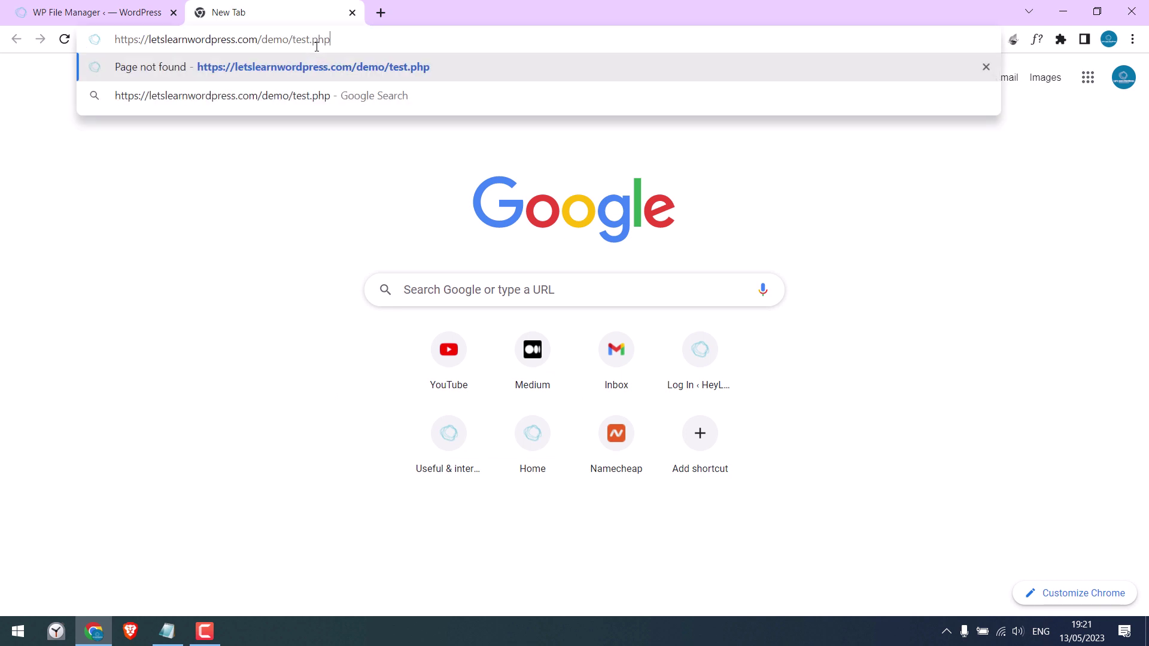
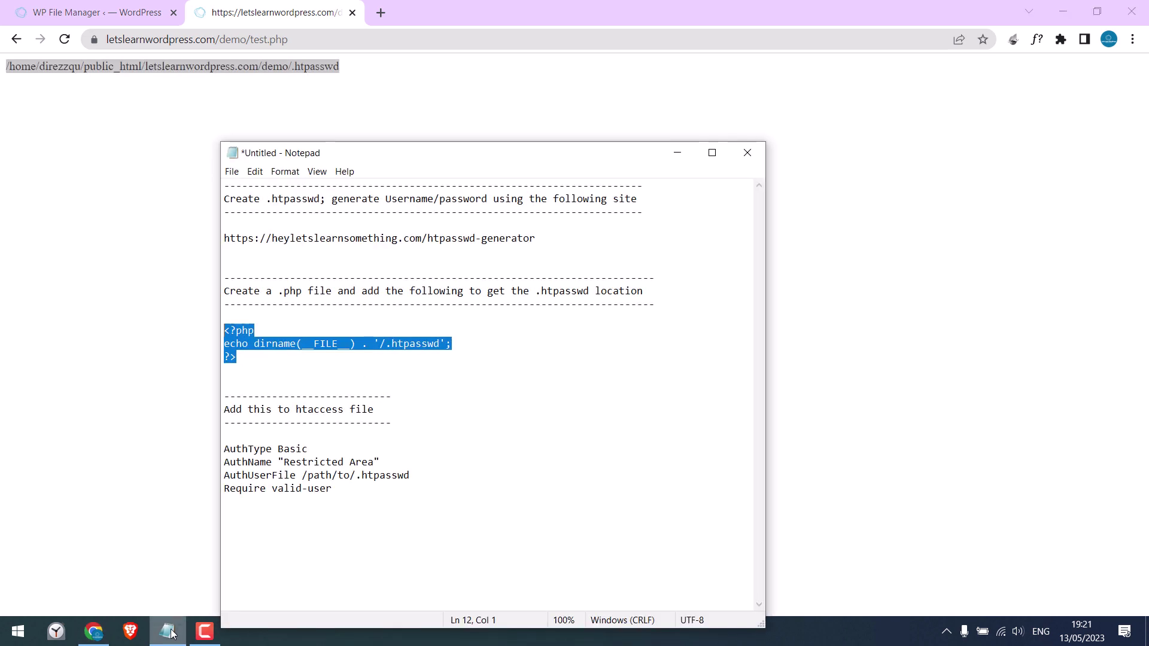
- Replace /path/to/.htpasswd in the notes with the real .htpasswd server path and copy the four auth lines
click(335, 436)
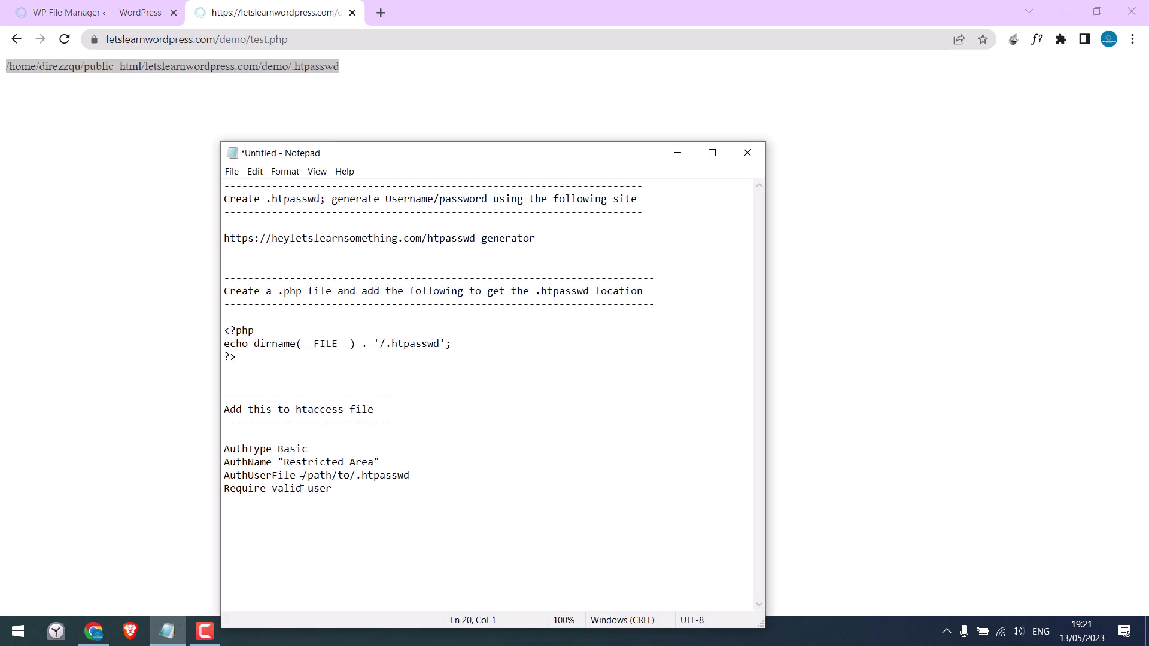
drag(303, 475, 409, 475)
right_click(312, 67)
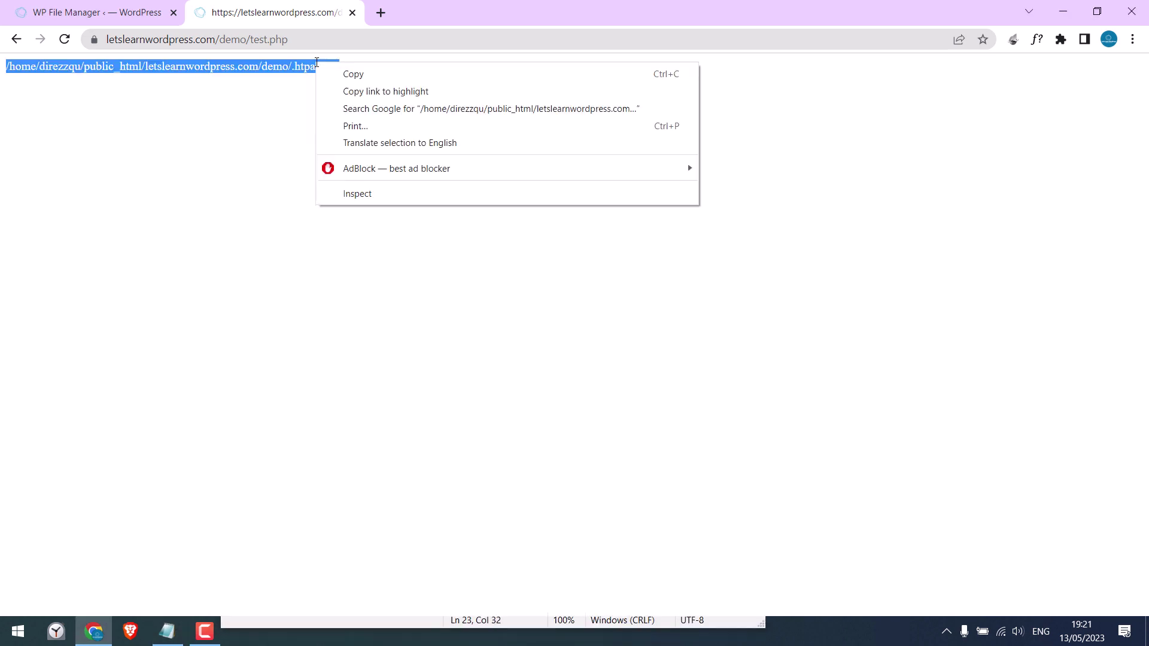
click(332, 73)
click(166, 631)
click(258, 520)
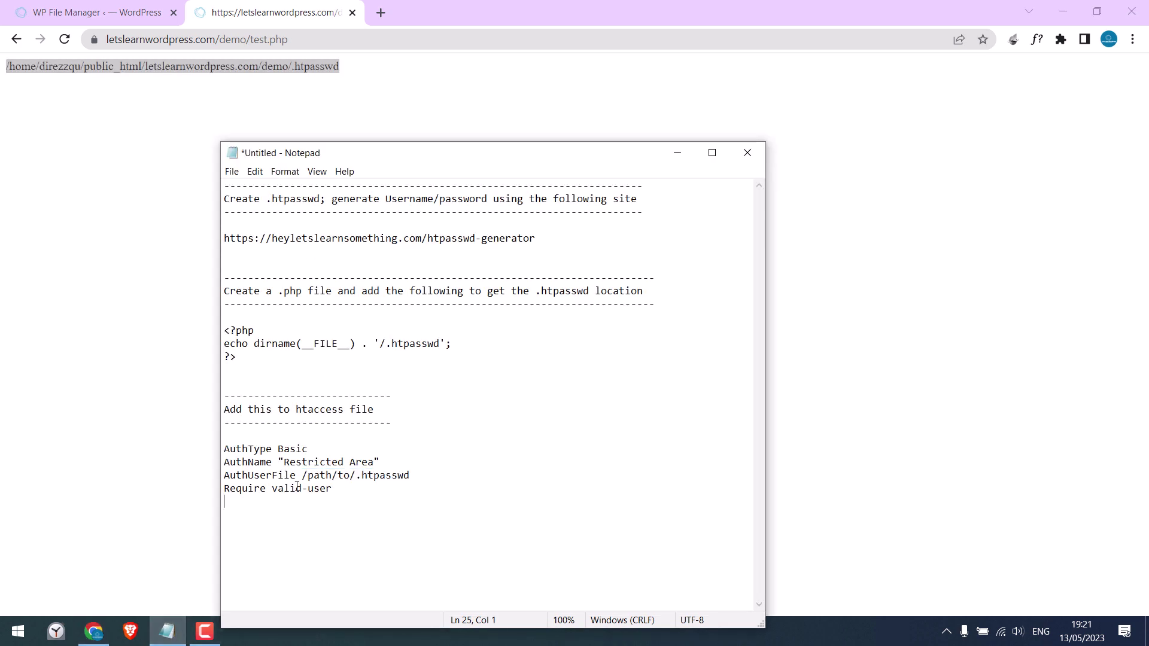
drag(302, 475, 411, 475)
key(ctrl+v)
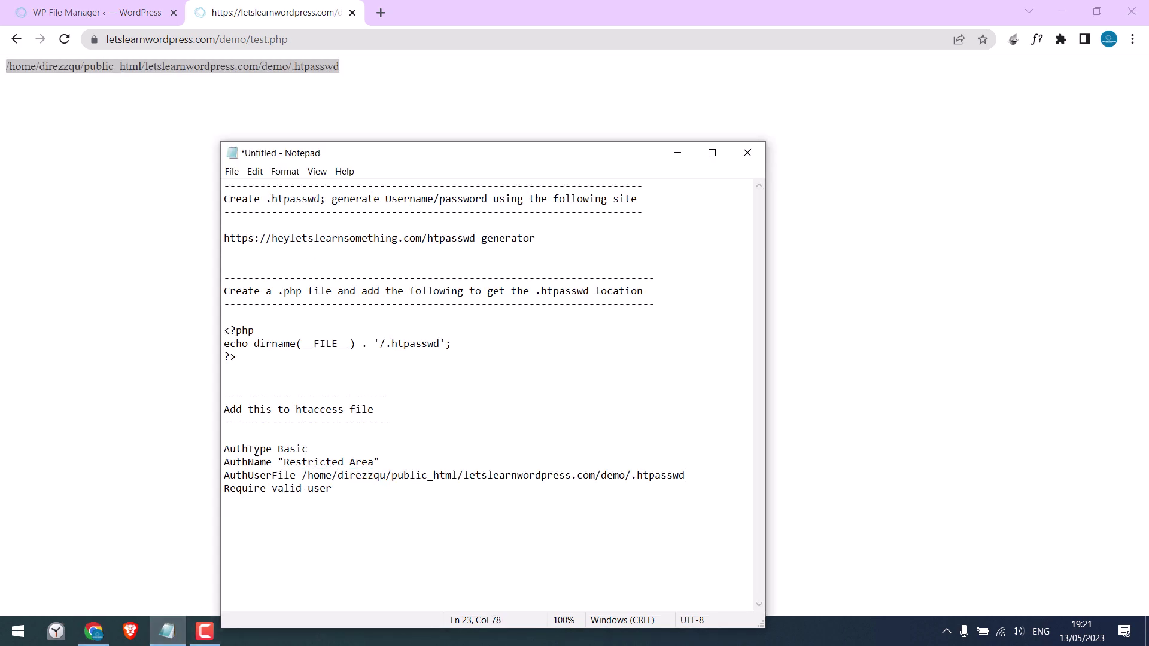
drag(224, 448, 357, 491)
right_click(291, 468)
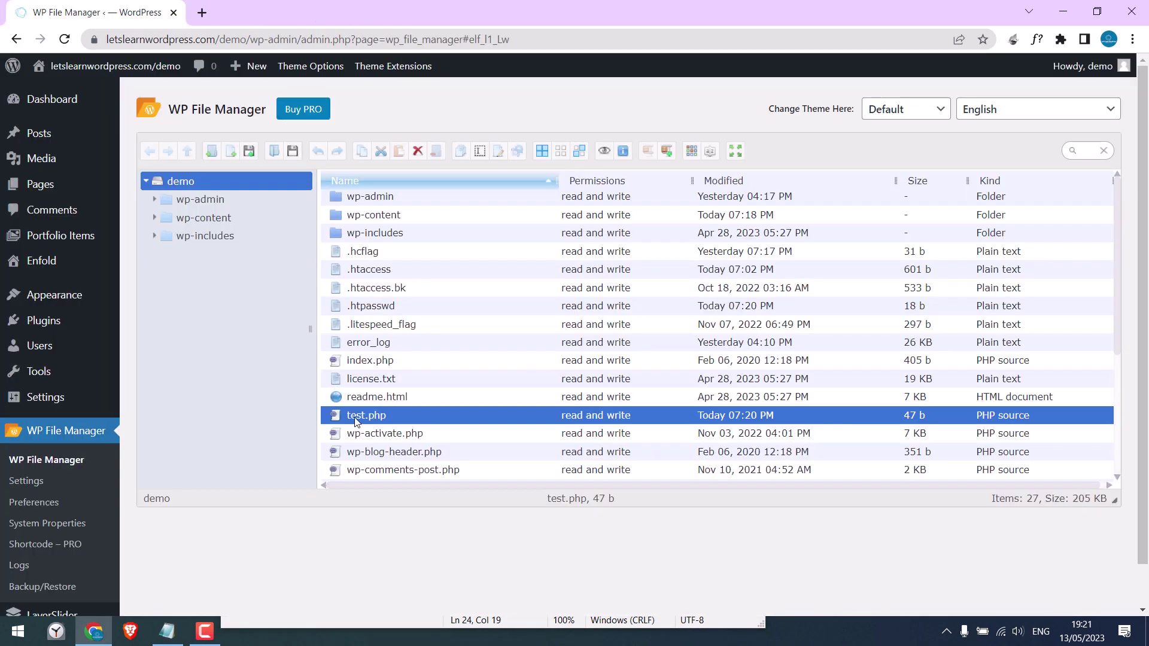
- Delete test.php from the site in WP File Manager
right_click(357, 422)
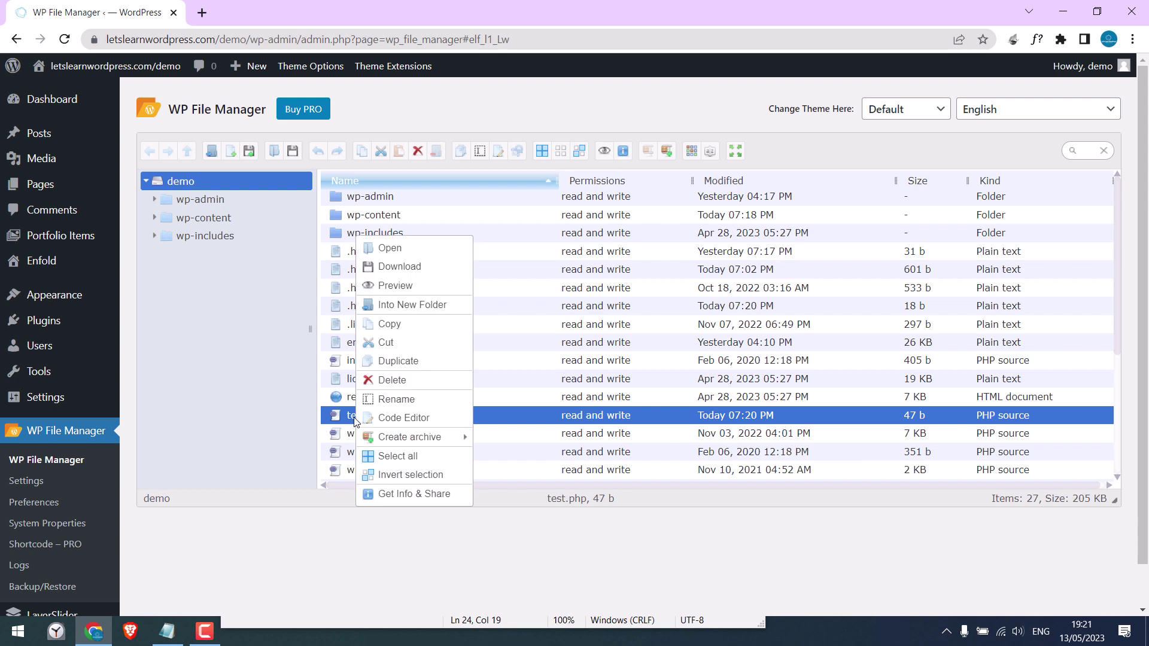
click(376, 380)
click(628, 345)
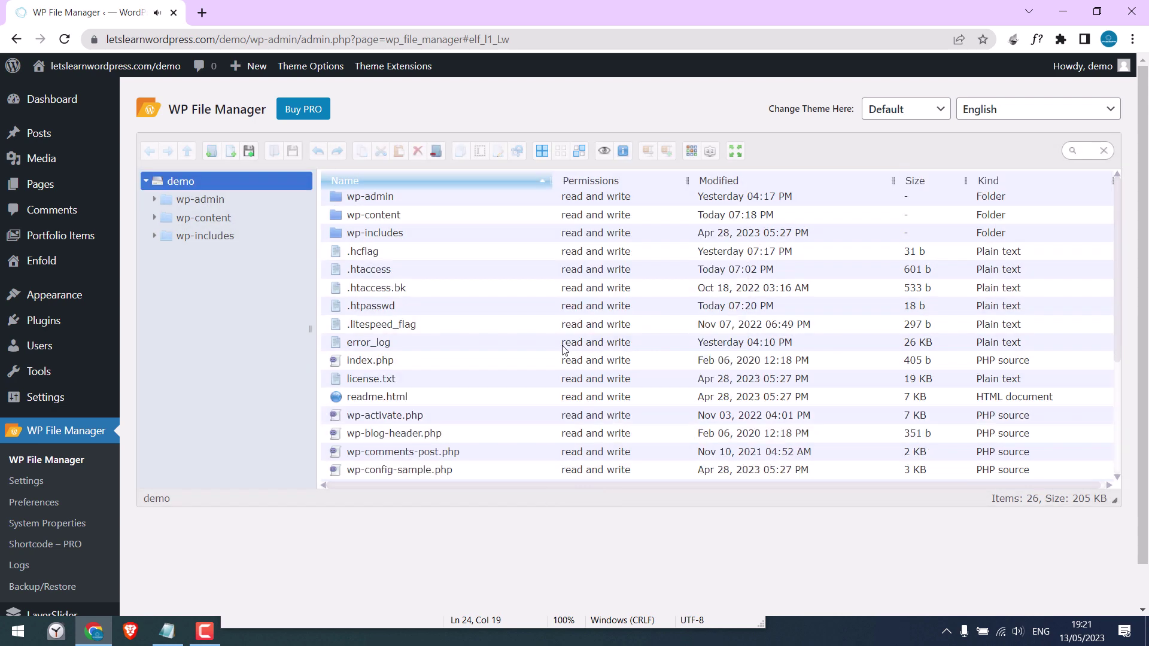
- Paste the four Basic Auth lines into .htaccess after </IfModule> and save it at 740 b
right_click(366, 273)
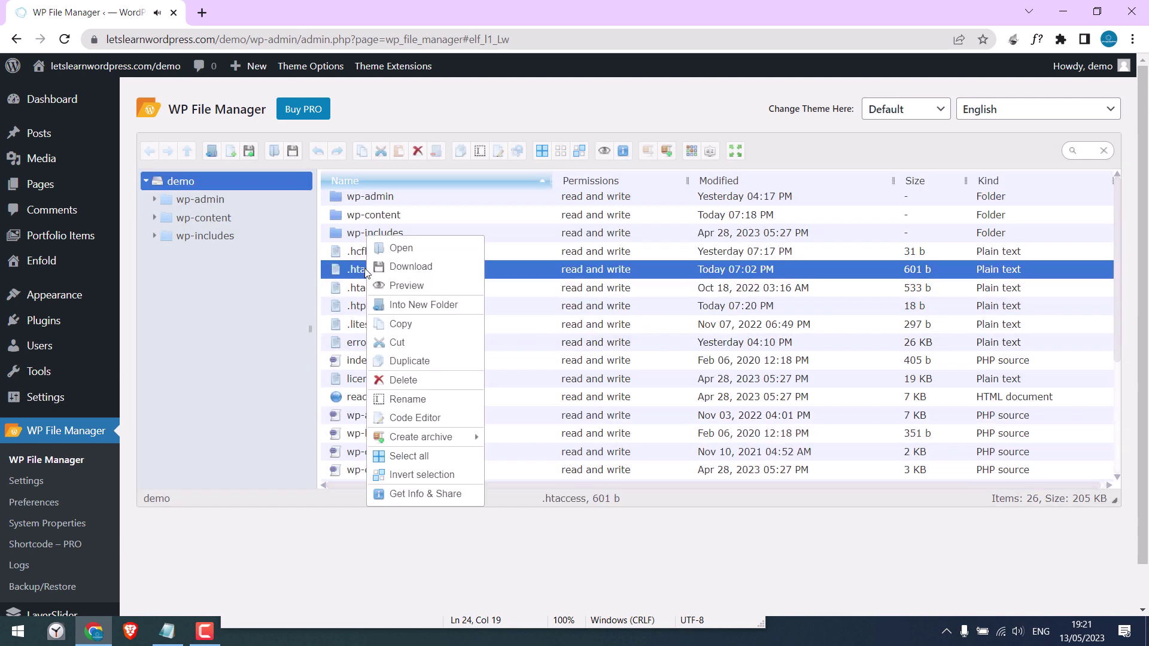
click(413, 418)
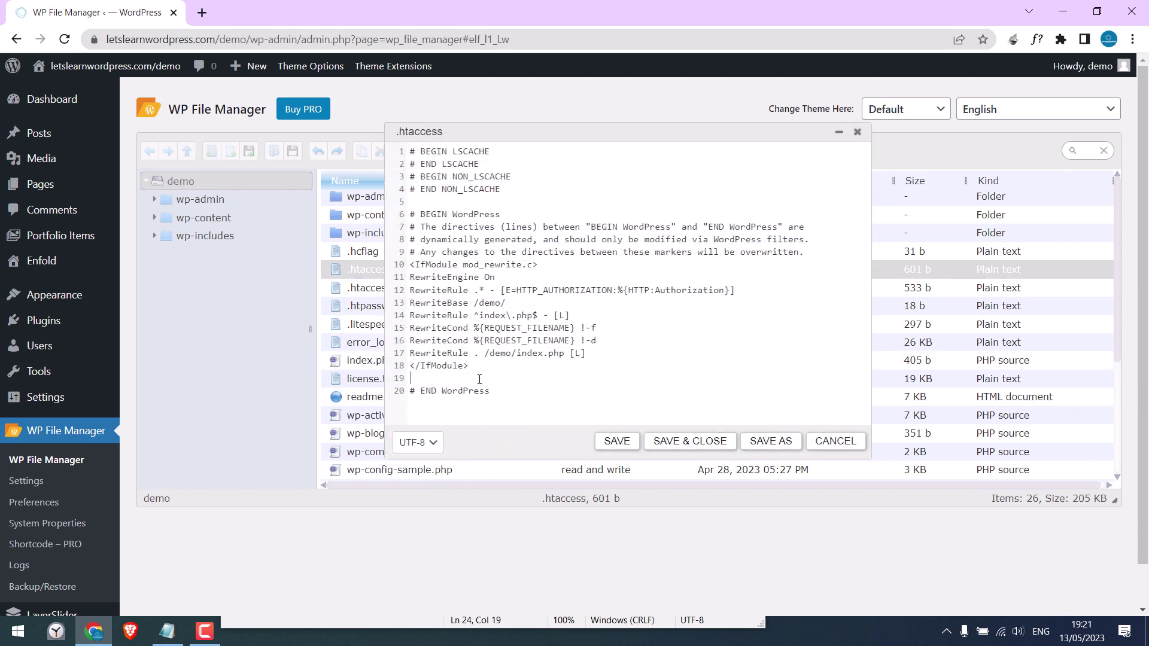
click(479, 379)
key(ctrl+v)
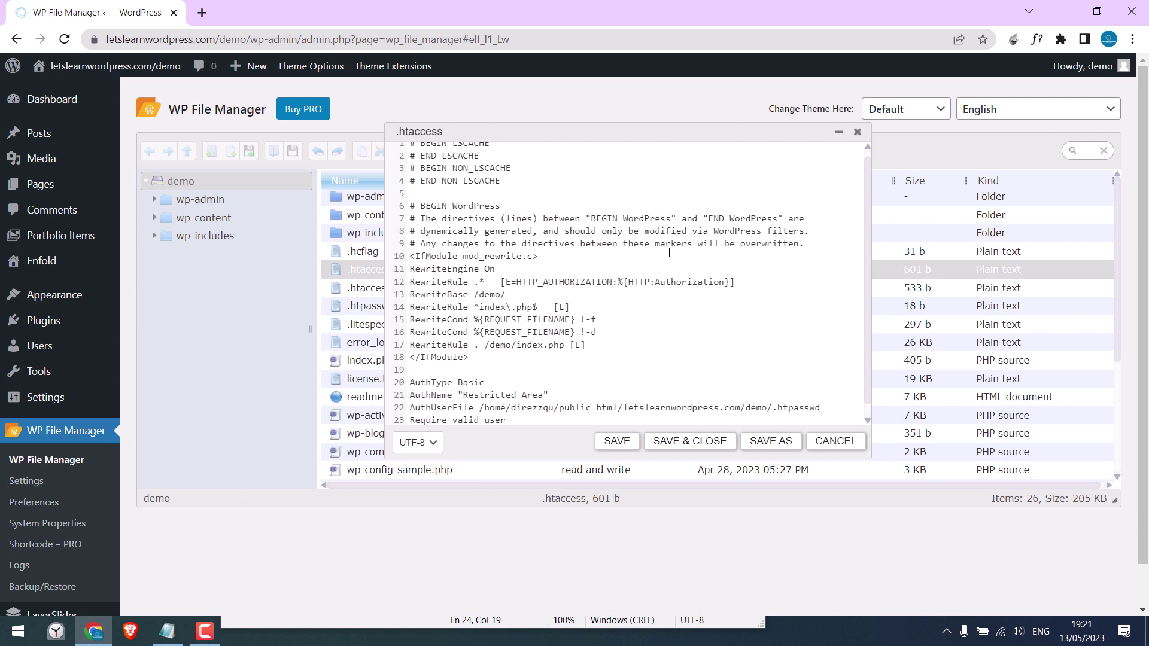
scroll(863, 287, down, 1)
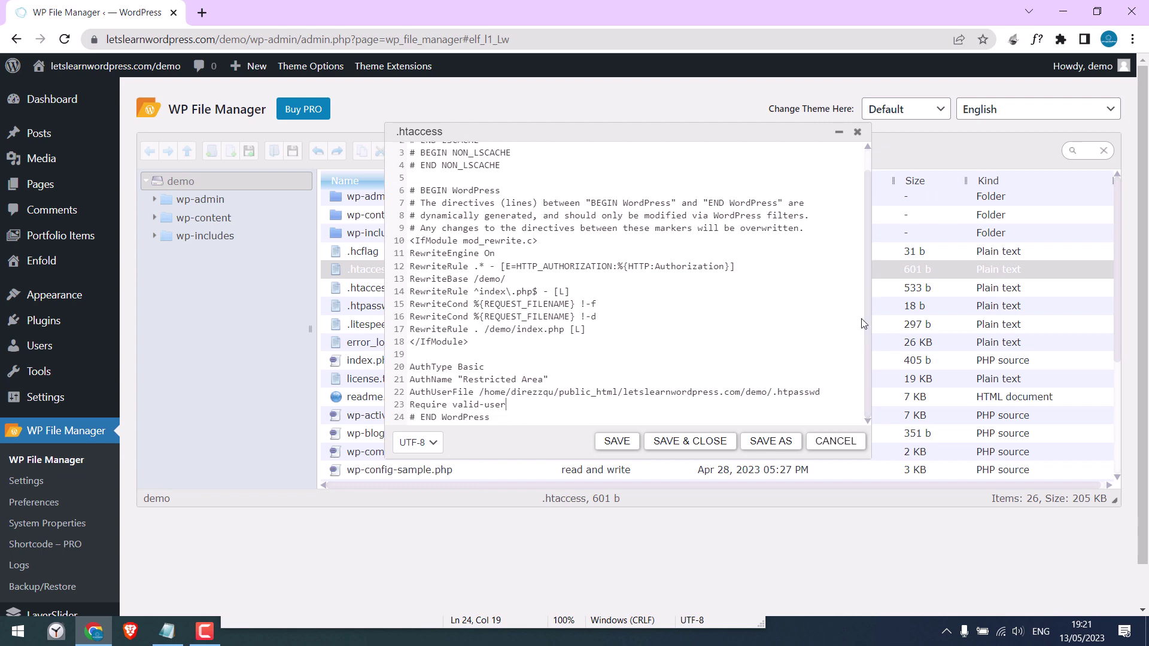
click(618, 443)
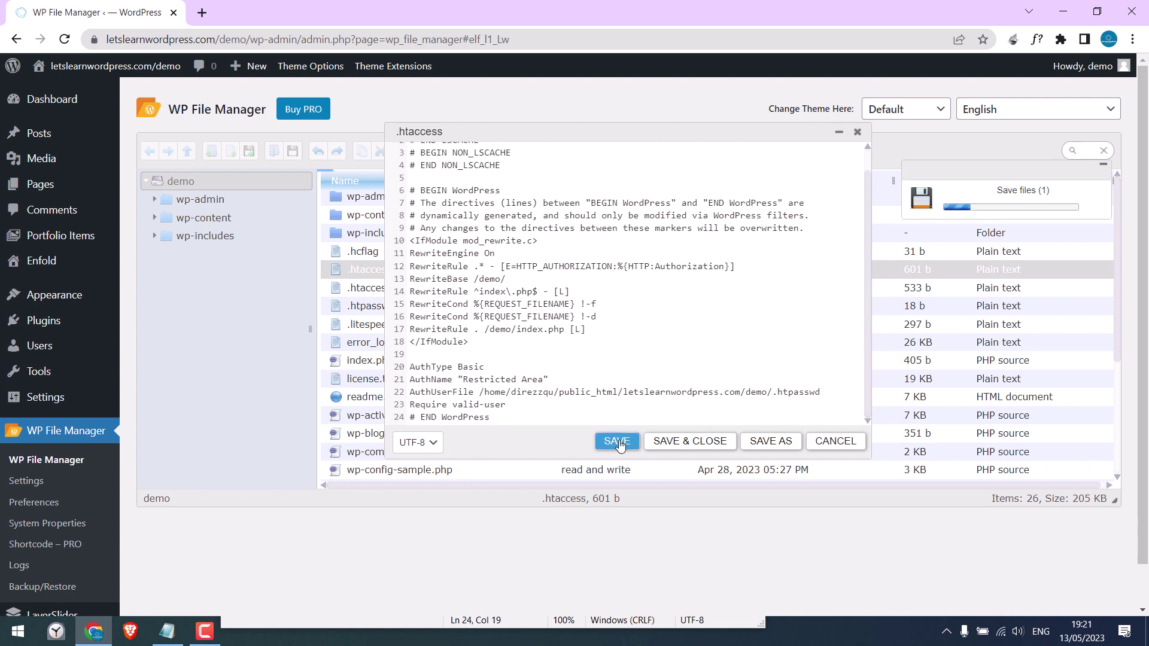
click(857, 132)
drag(250, 40, 88, 45)
- Load the demo site address in a new Chrome incognito window
key(ctrl+c)
key(ctrl+shift+n)
key(ctrl+v)
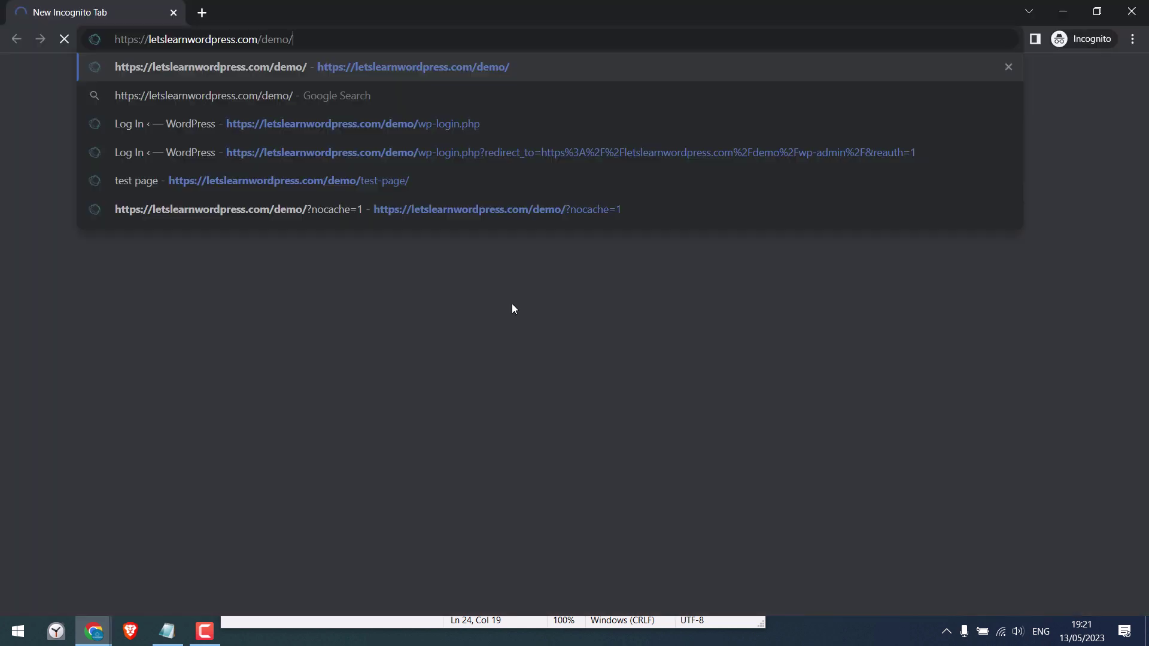
key(Return)
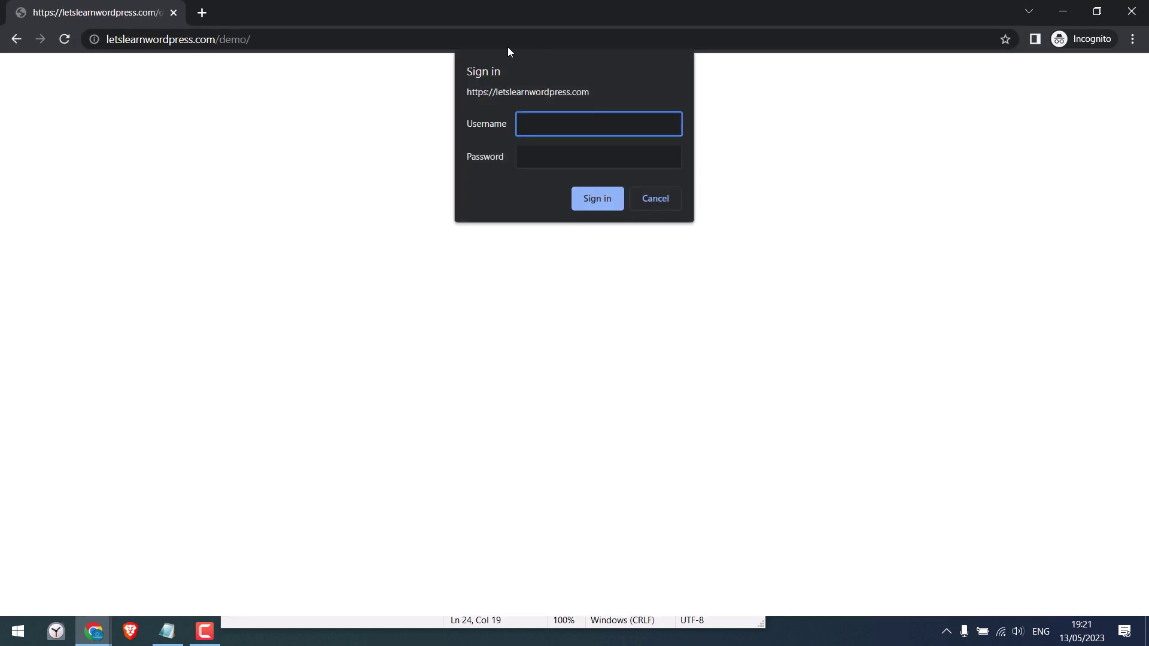
- Submit made-up credentials at the sign-in prompt to confirm a 401 Unauthorized response
text(aasds)
click(552, 154)
text(asdasd)
click(591, 199)
text(asdasda)
click(573, 159)
text(asd)
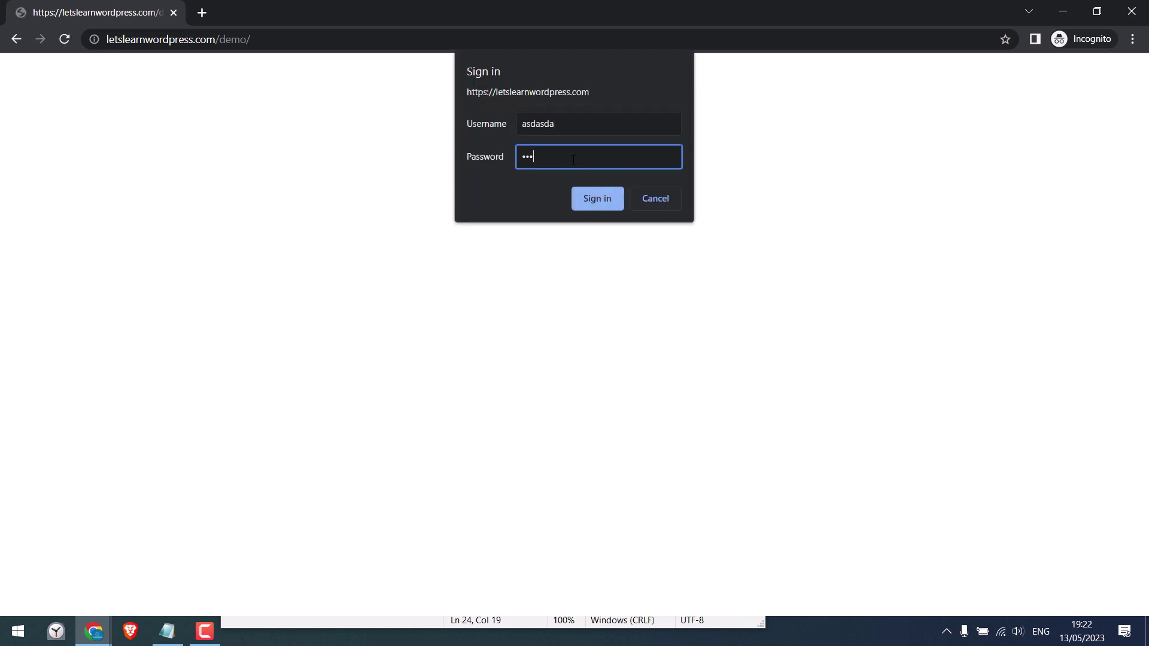
click(591, 198)
click(658, 198)
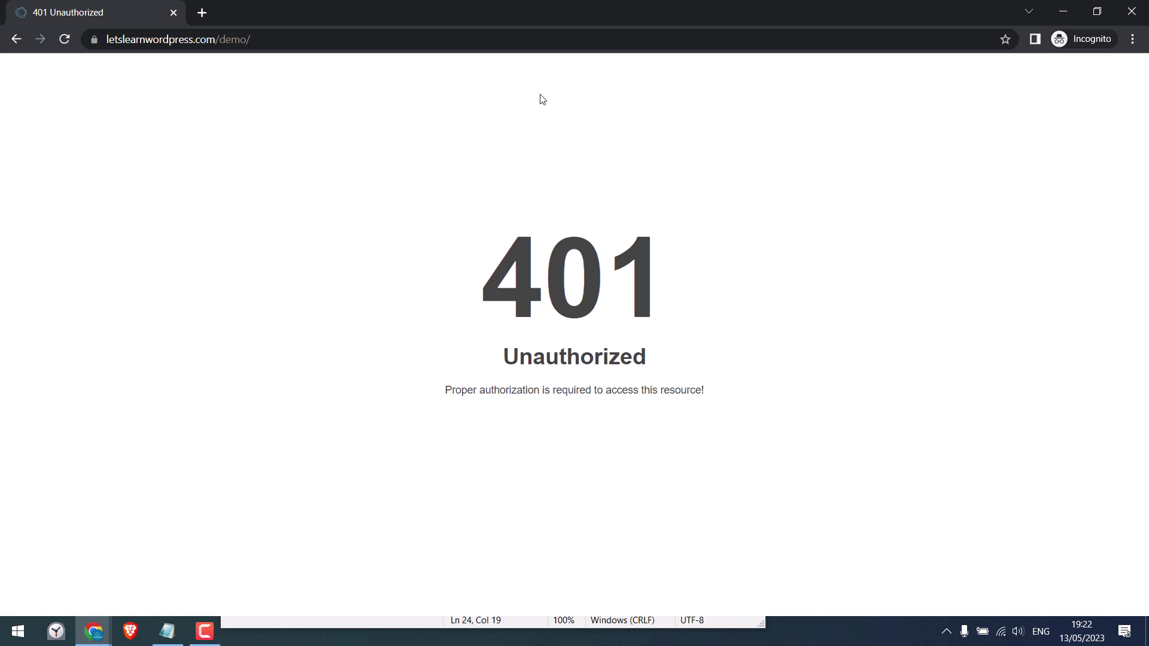
- Reload the demo site and sign in with the correct credentials to reach the homepage
click(263, 39)
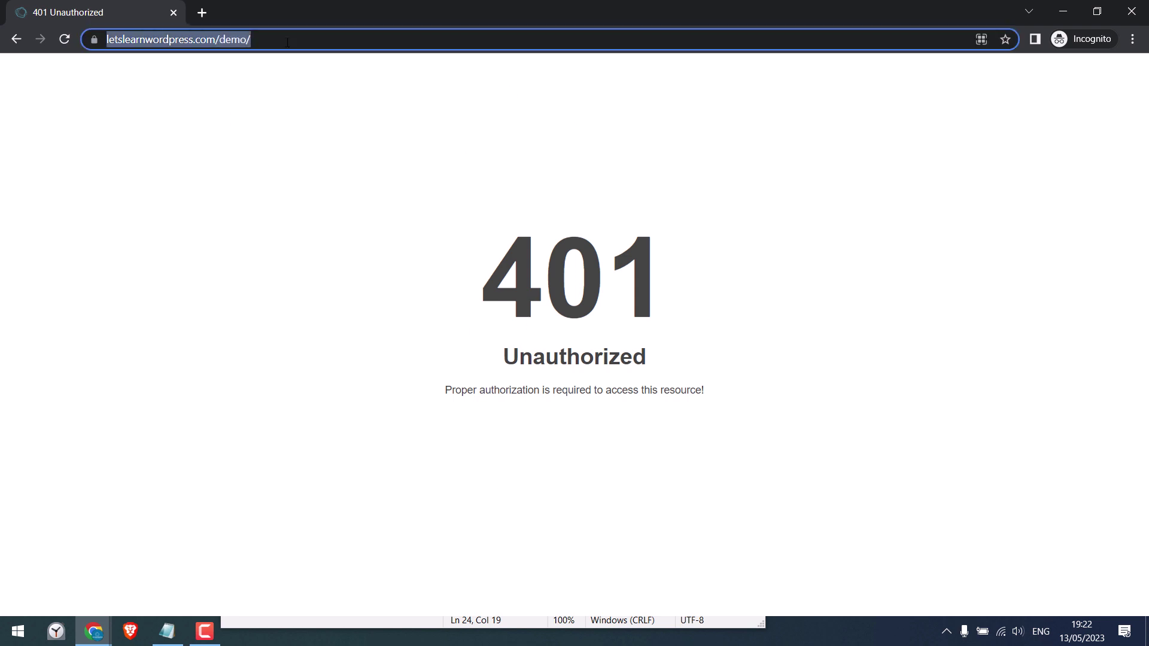
key(Return)
text(test)
key(Tab)
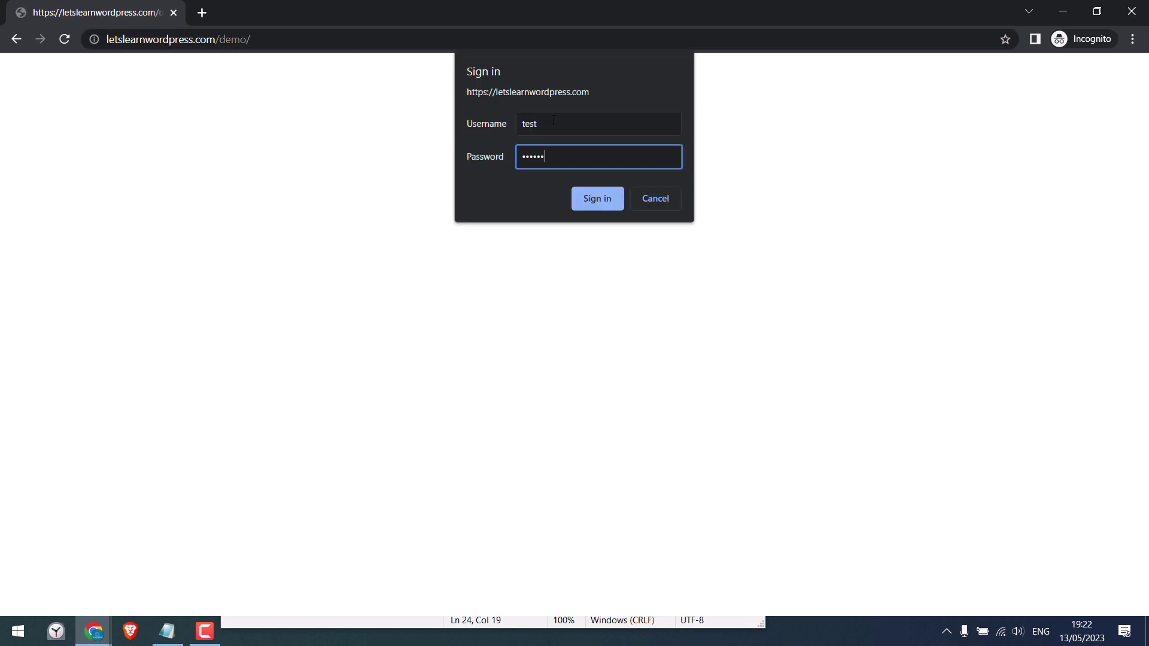
key(Return)
scroll(1147, 224, down, 10)
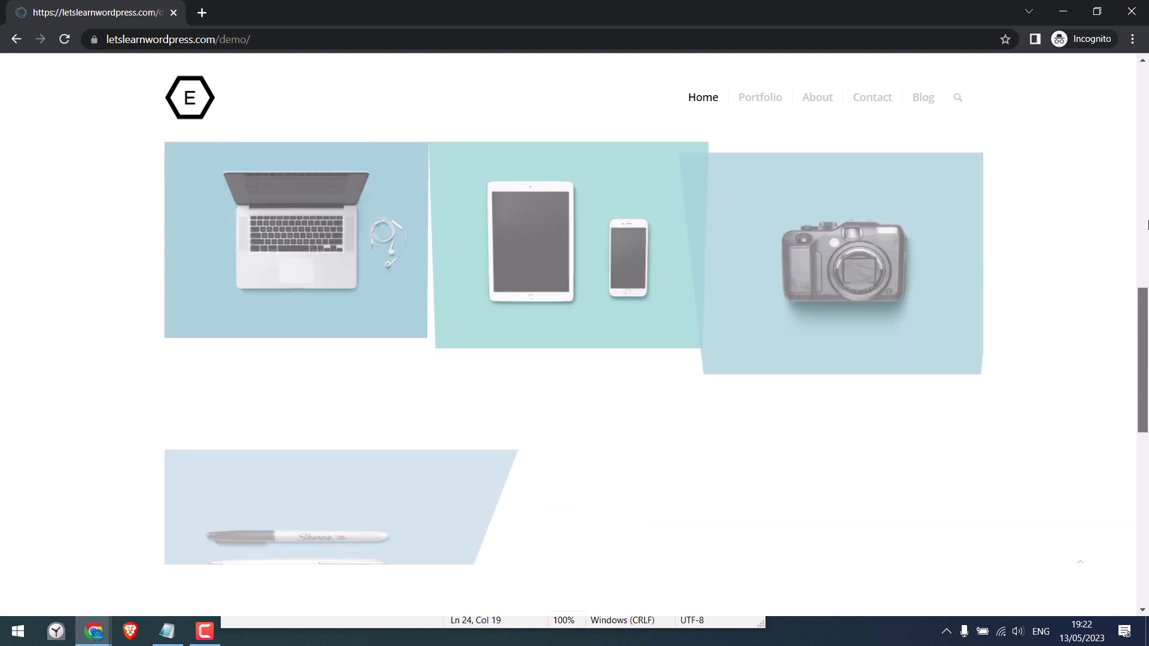
- Recheck the four auth lines in .htaccess, close the editor, and select the 18 b .htpasswd file
click(1064, 16)
right_click(368, 272)
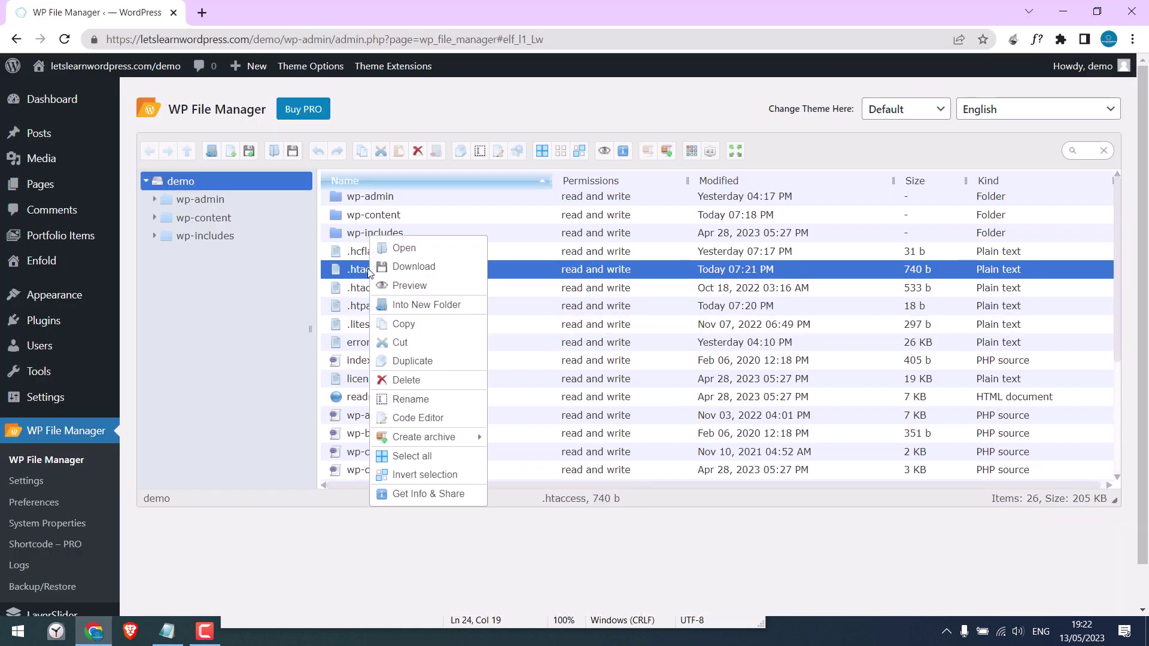
click(417, 417)
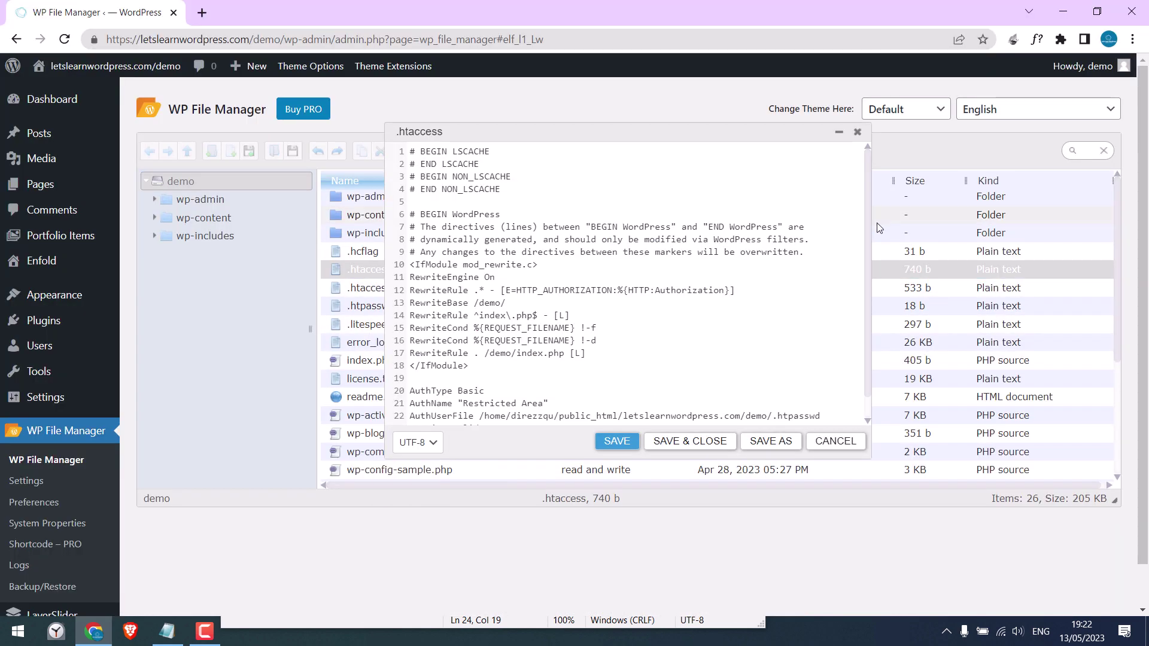
scroll(824, 323, down, 1)
drag(410, 367, 506, 405)
click(856, 132)
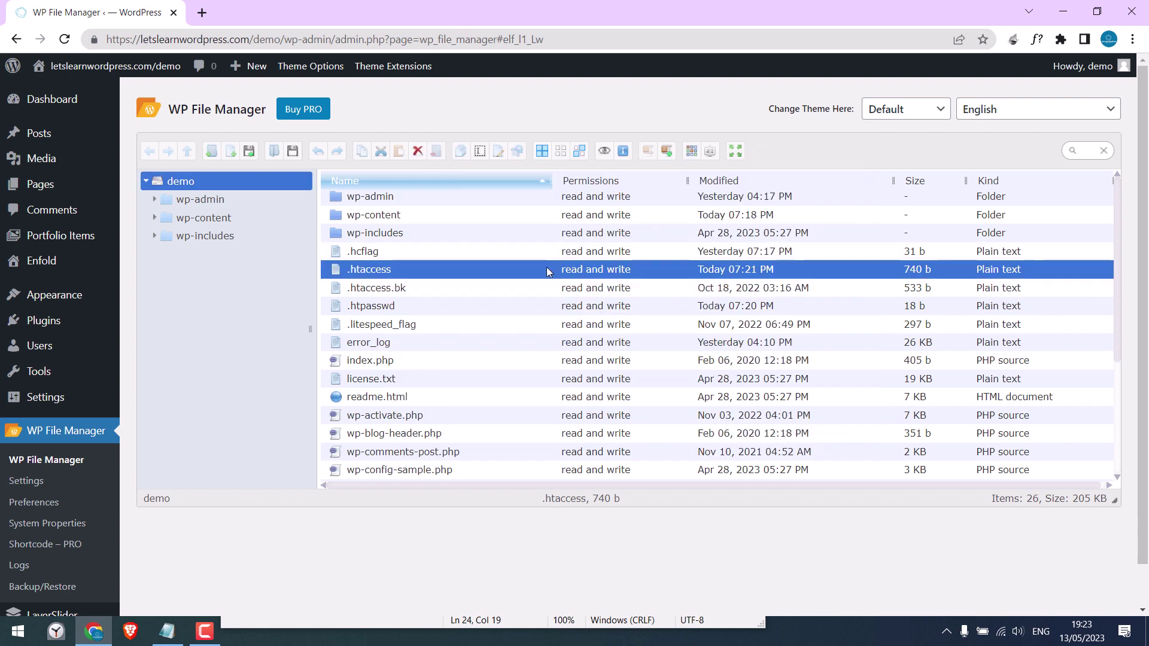
click(377, 308)
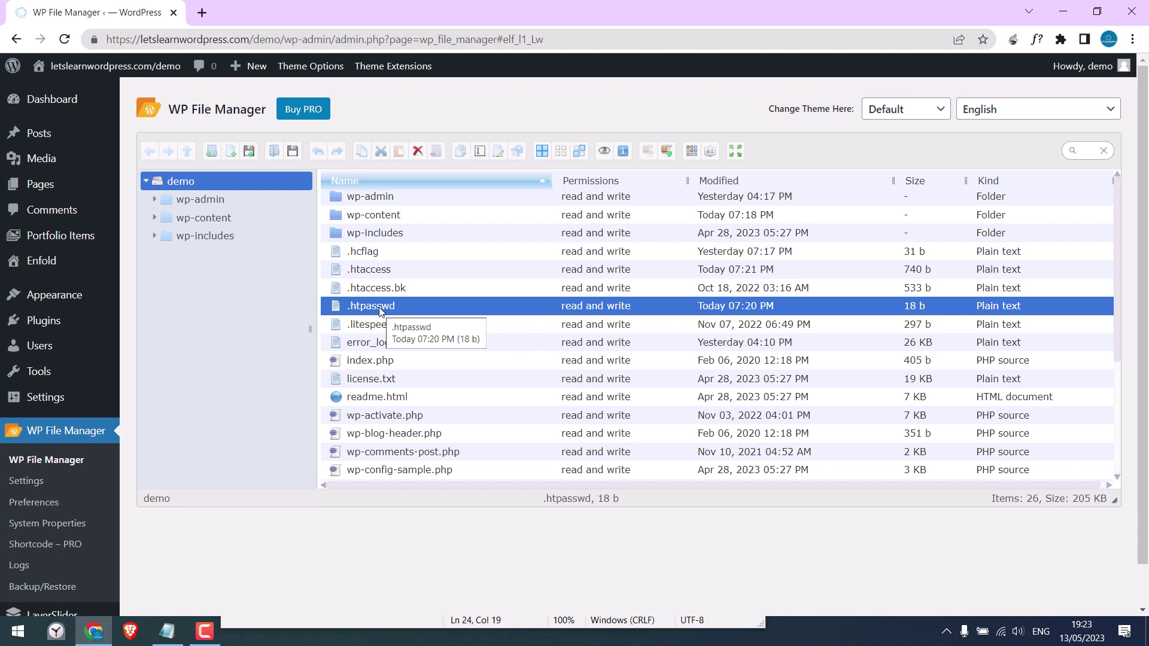